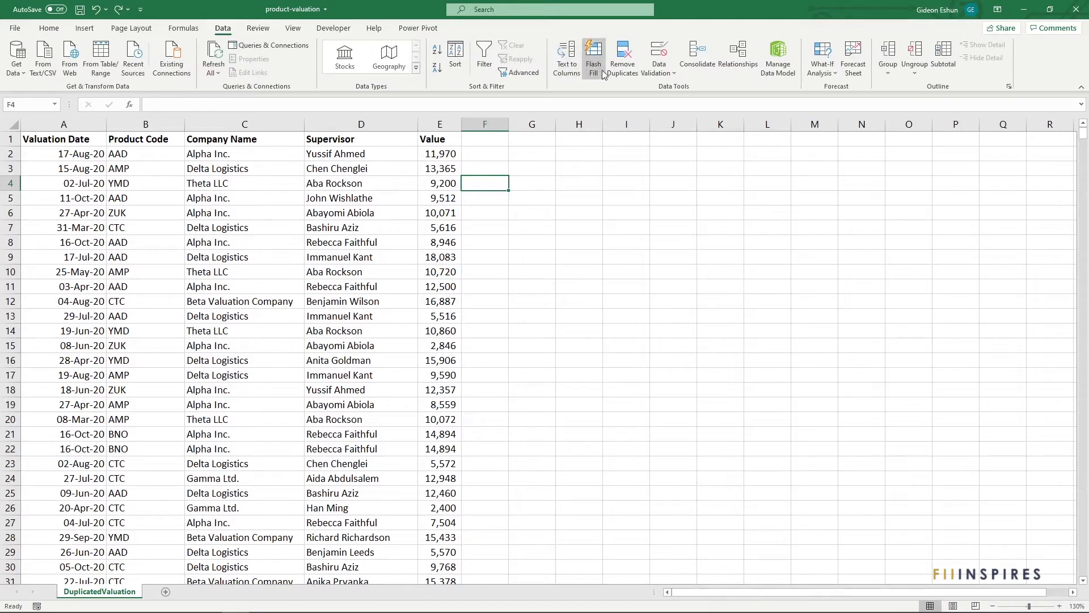
click(623, 59)
drag(402, 140, 597, 179)
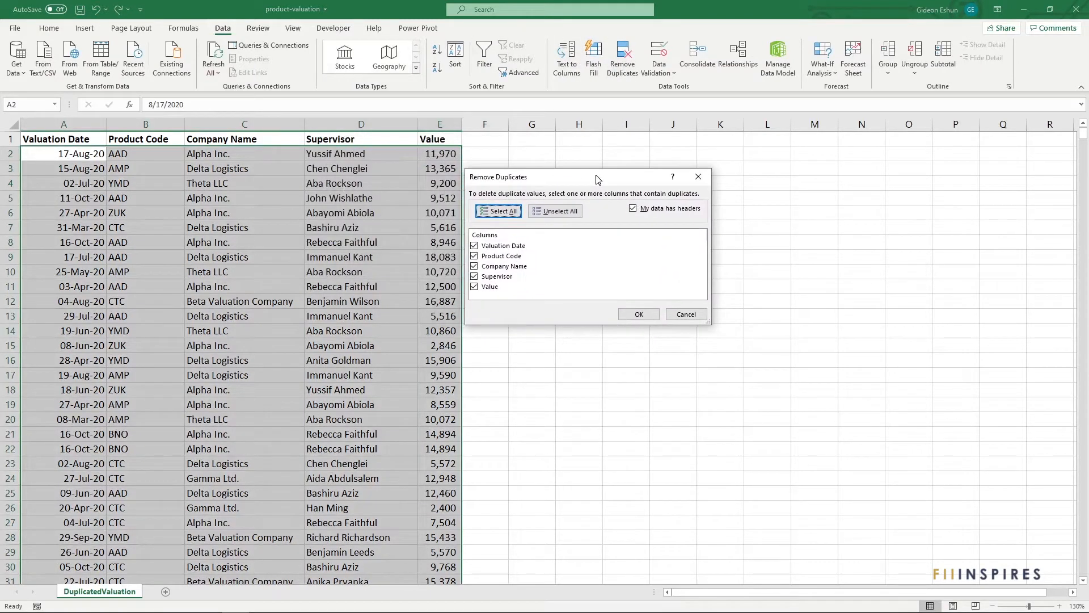
click(686, 315)
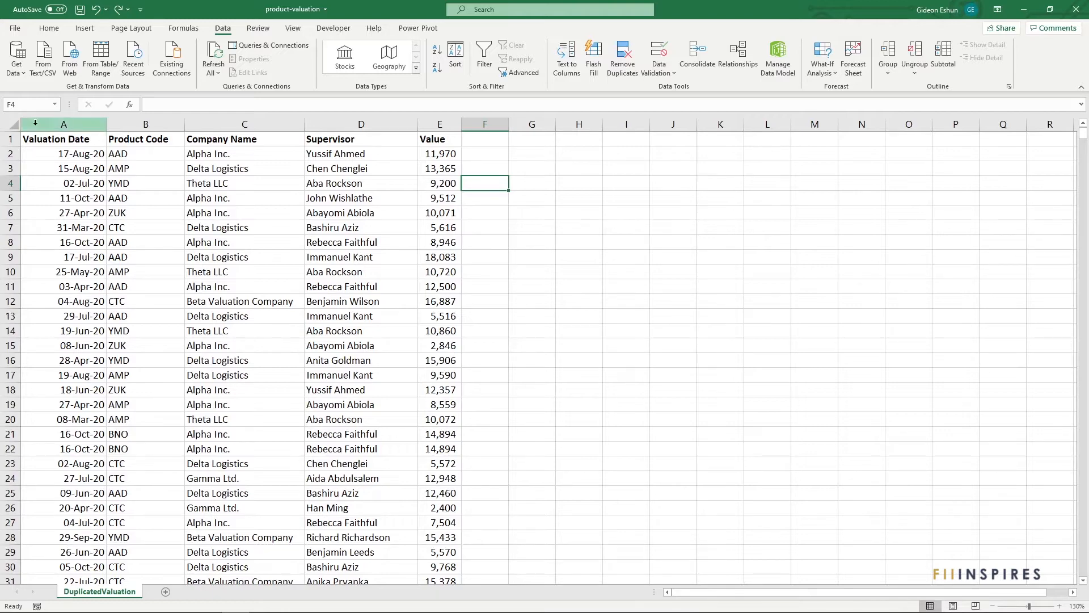
- Examine the table's columns, focusing on Valuation Date and Product Code and the entries in rows 21 and 22
drag(49, 124, 454, 124)
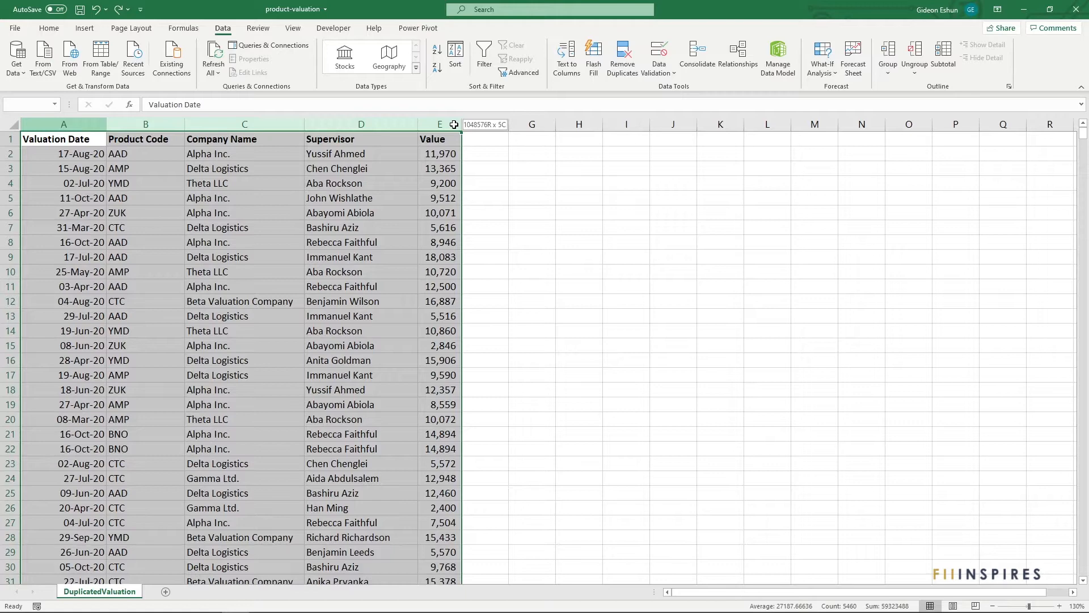
drag(455, 124, 59, 126)
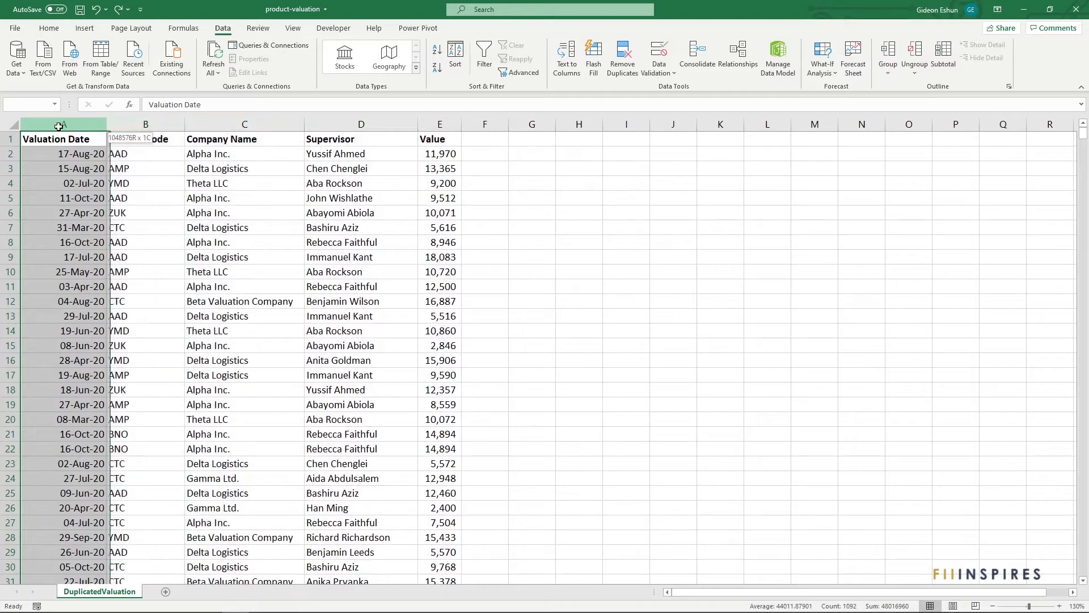
click(498, 186)
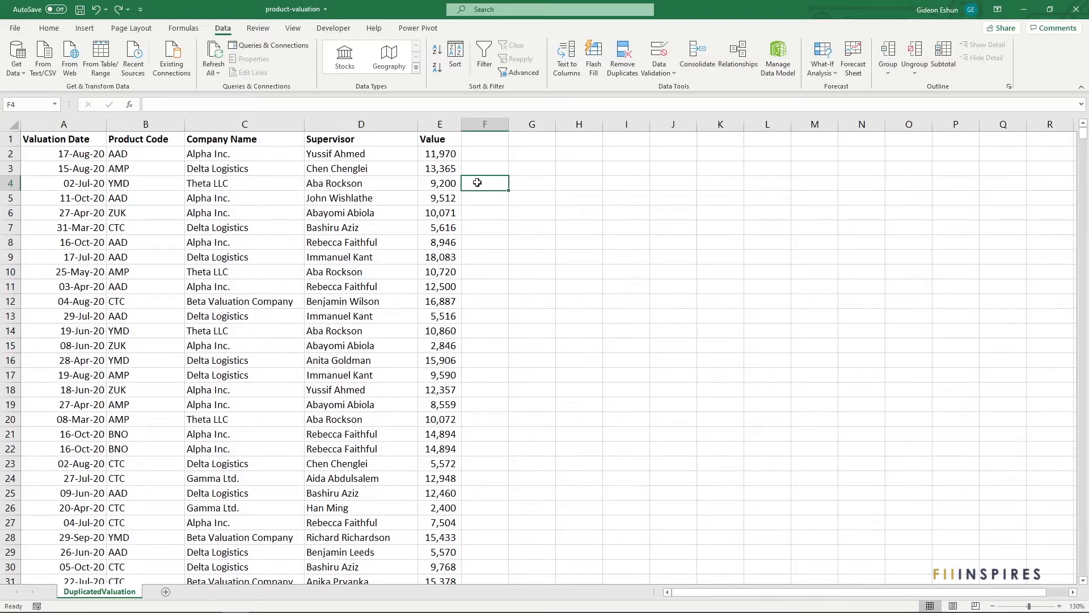
click(399, 124)
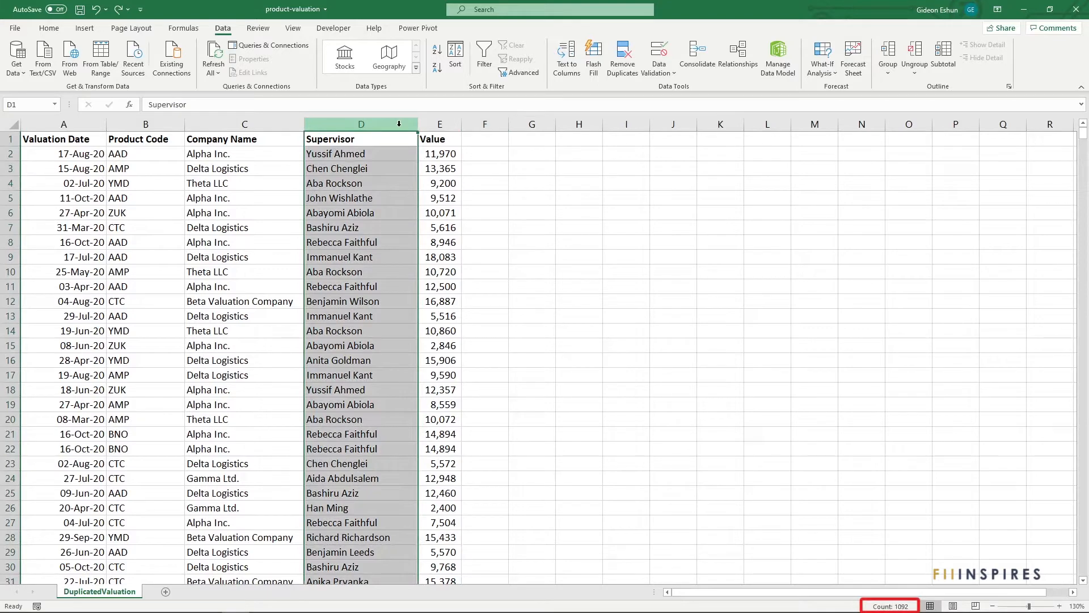
click(492, 186)
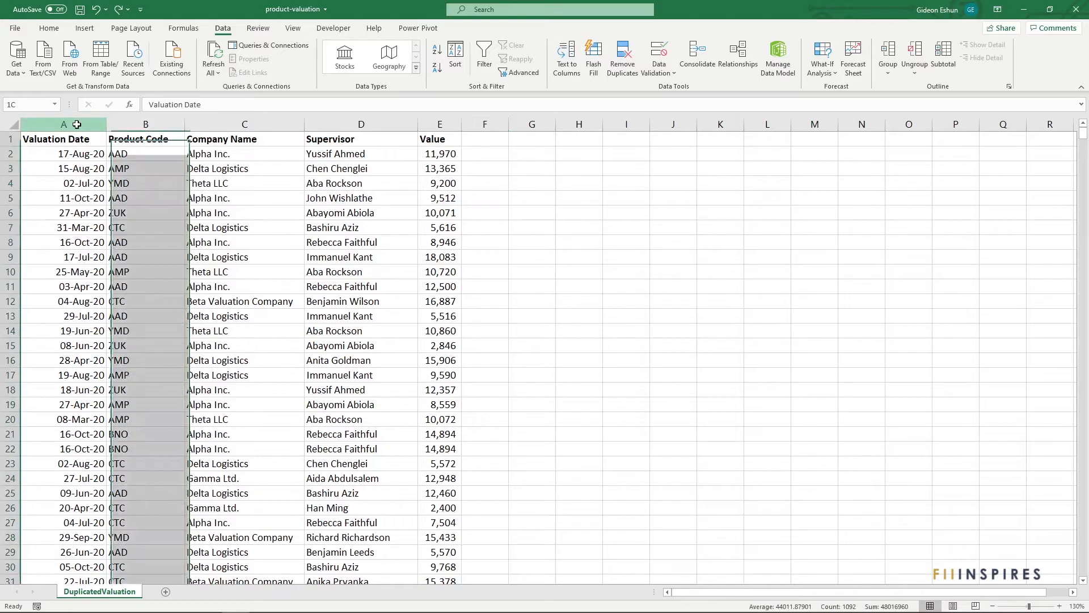
click(77, 123)
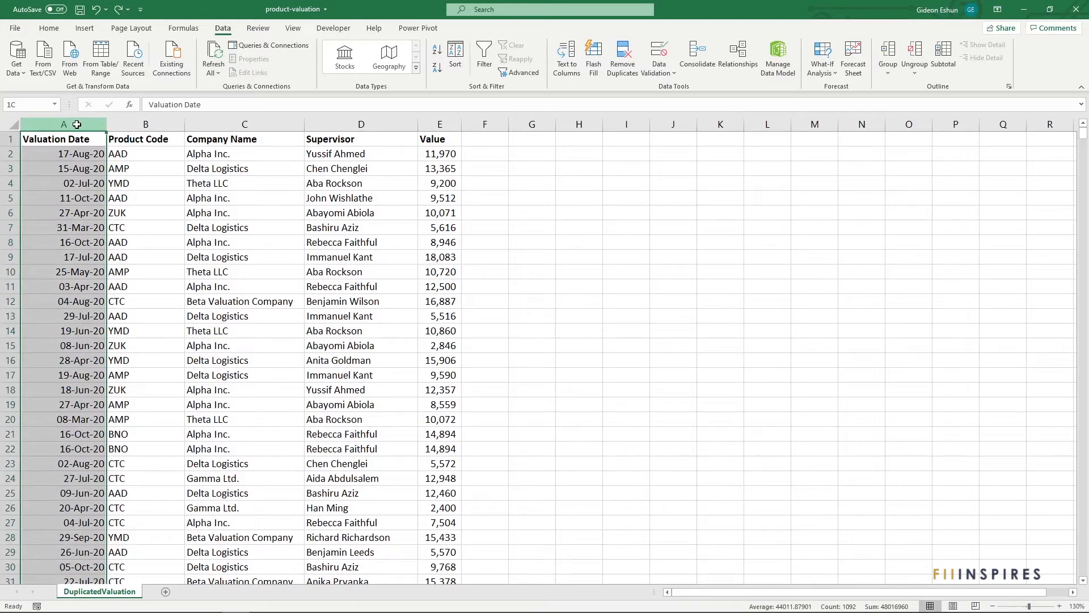
drag(77, 124, 134, 124)
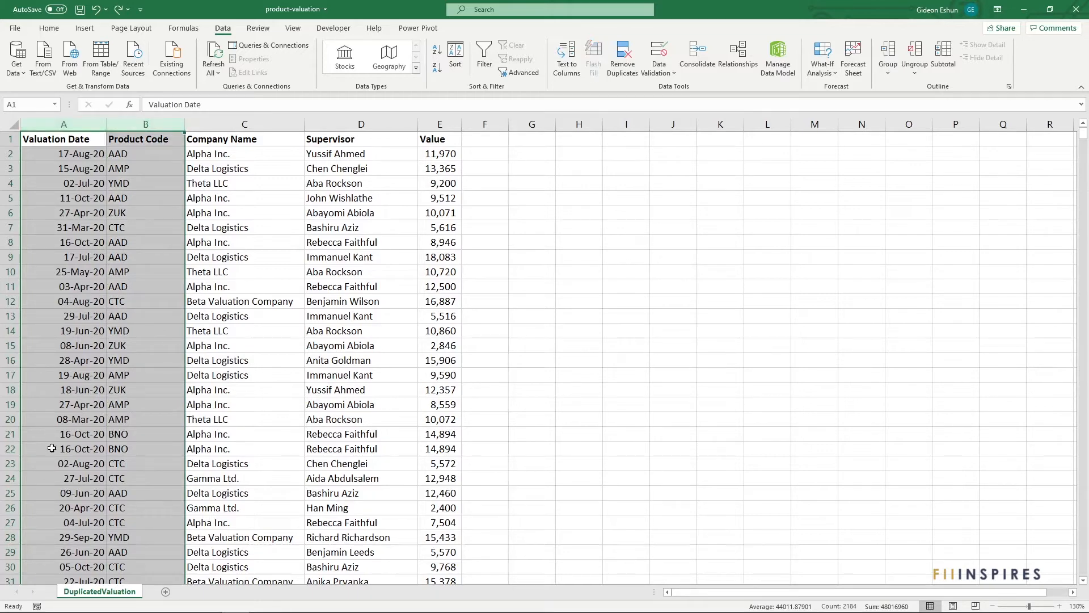
click(69, 433)
drag(68, 434, 167, 443)
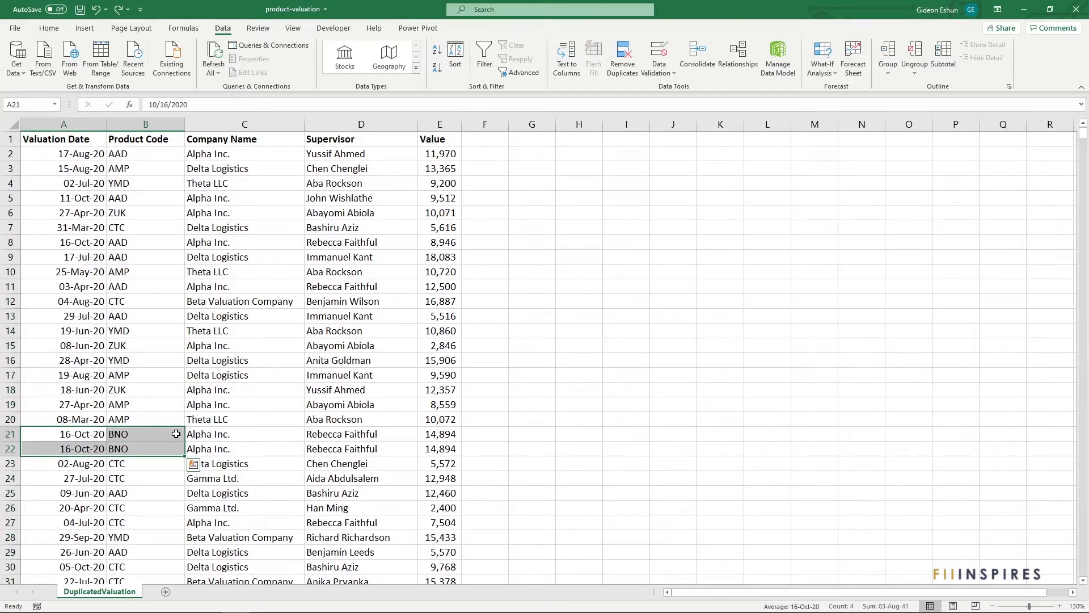
click(487, 213)
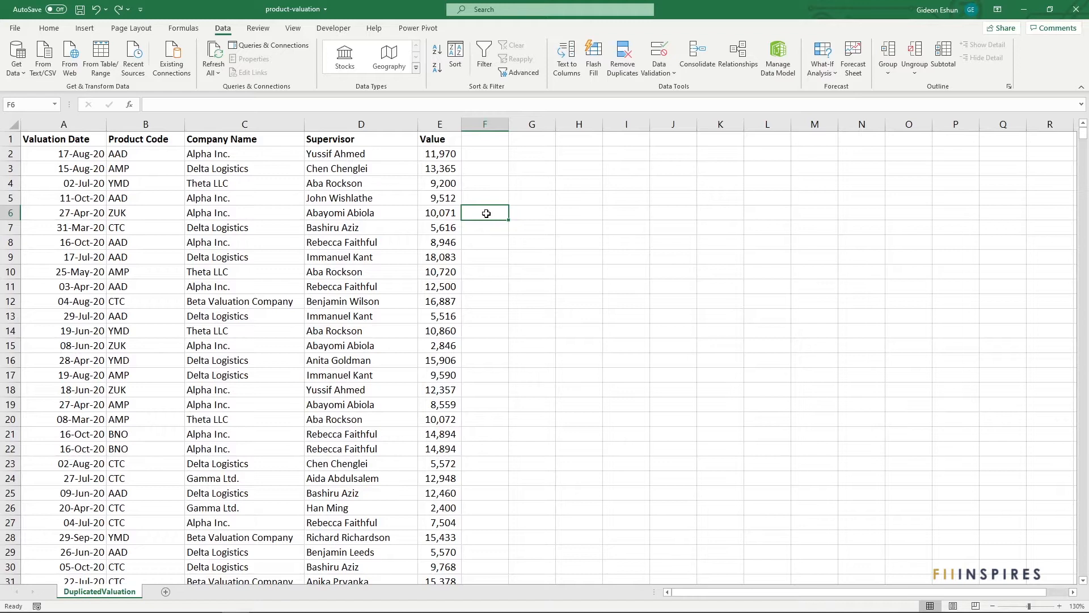
- Add the header UID in cell F1, beside the Value column
click(486, 138)
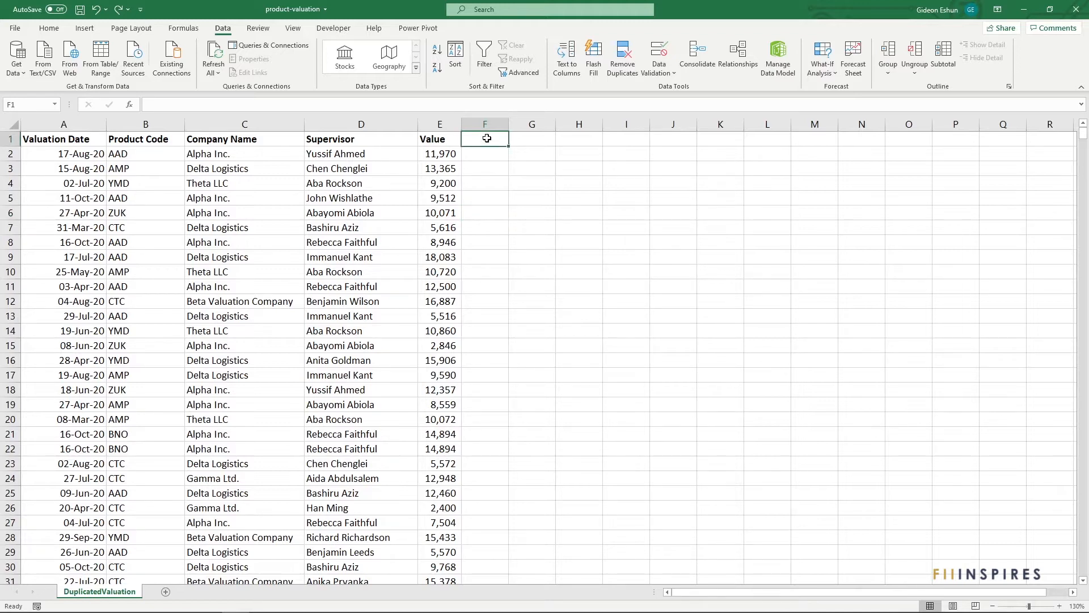
text(UID)
key(Return)
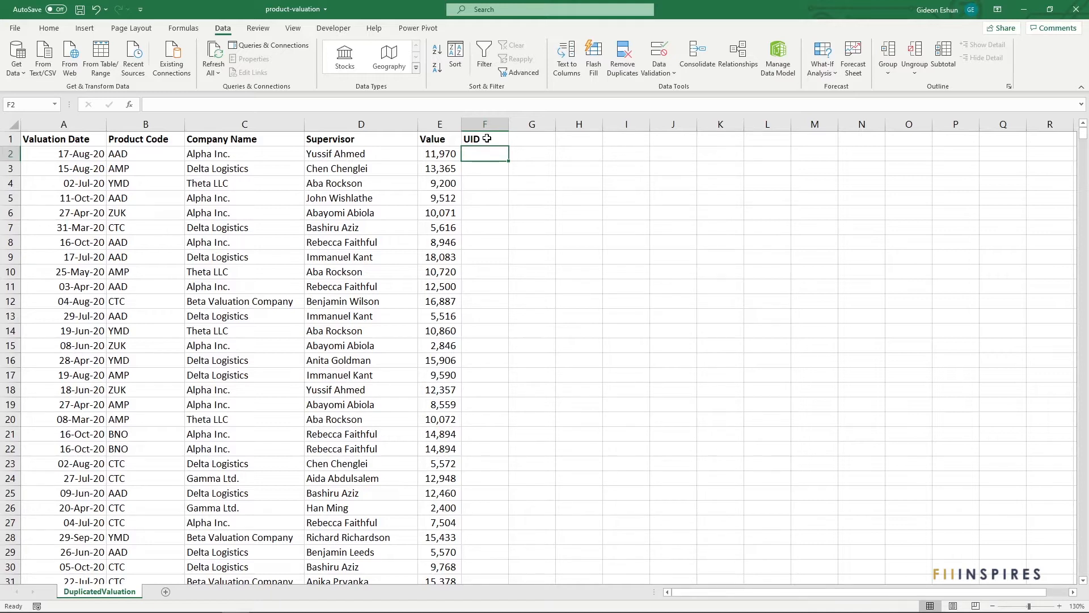
- Enter =A2&B2 in F2, fill it down to the end of the data, and autofit column F
text(=A2)
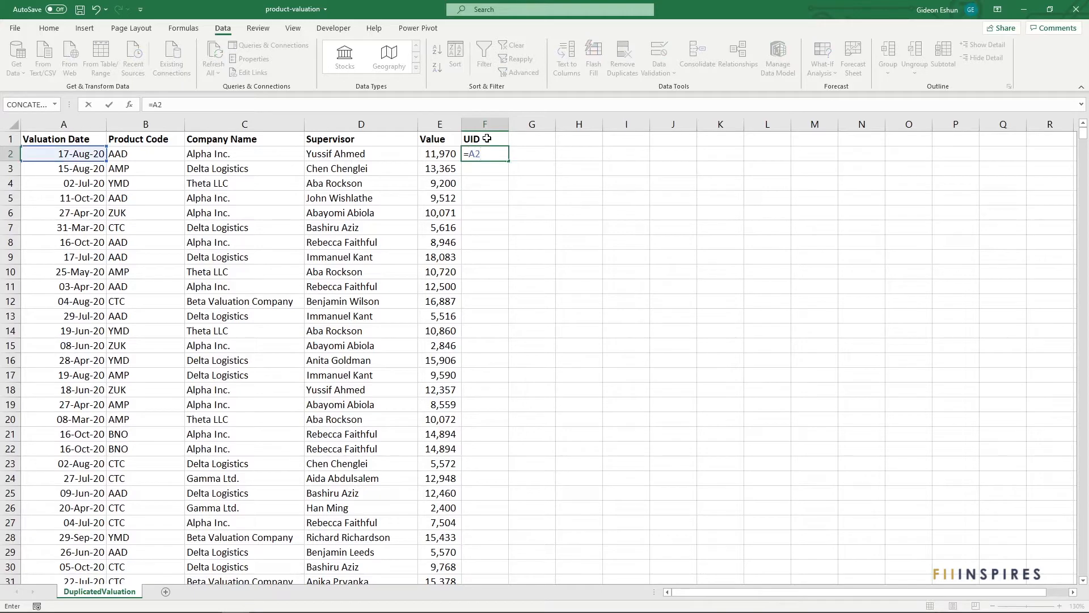
text(&)
text(B2)
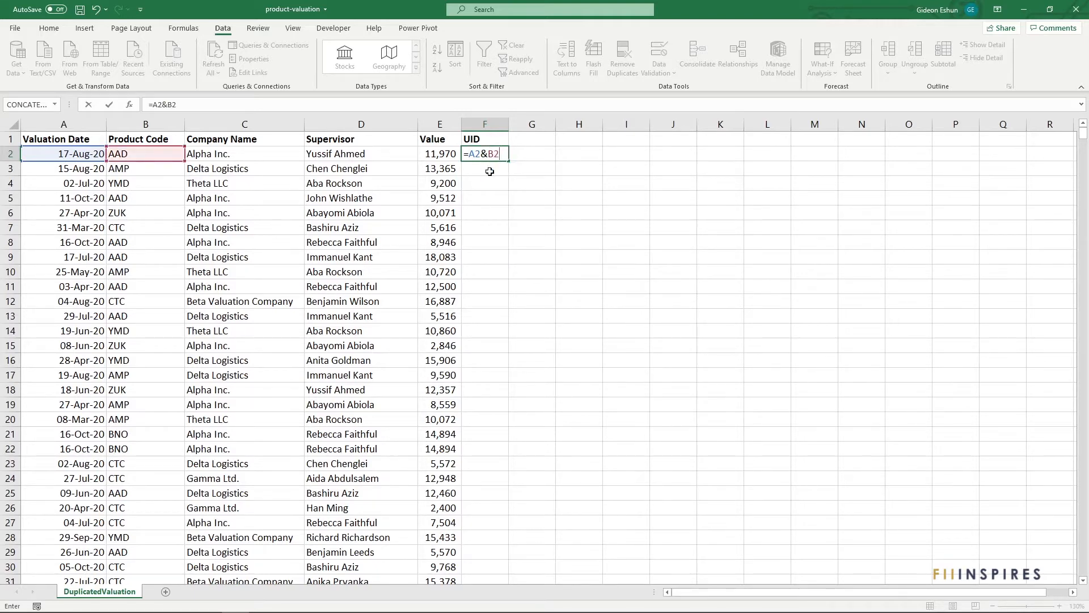
key(Return)
click(506, 159)
double_click(508, 160)
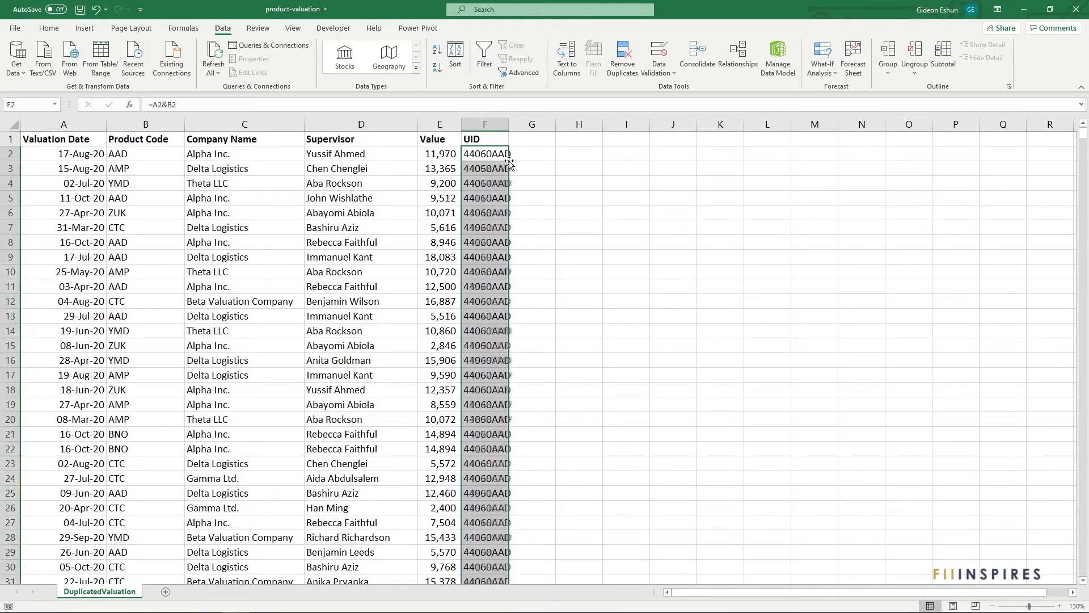
double_click(510, 126)
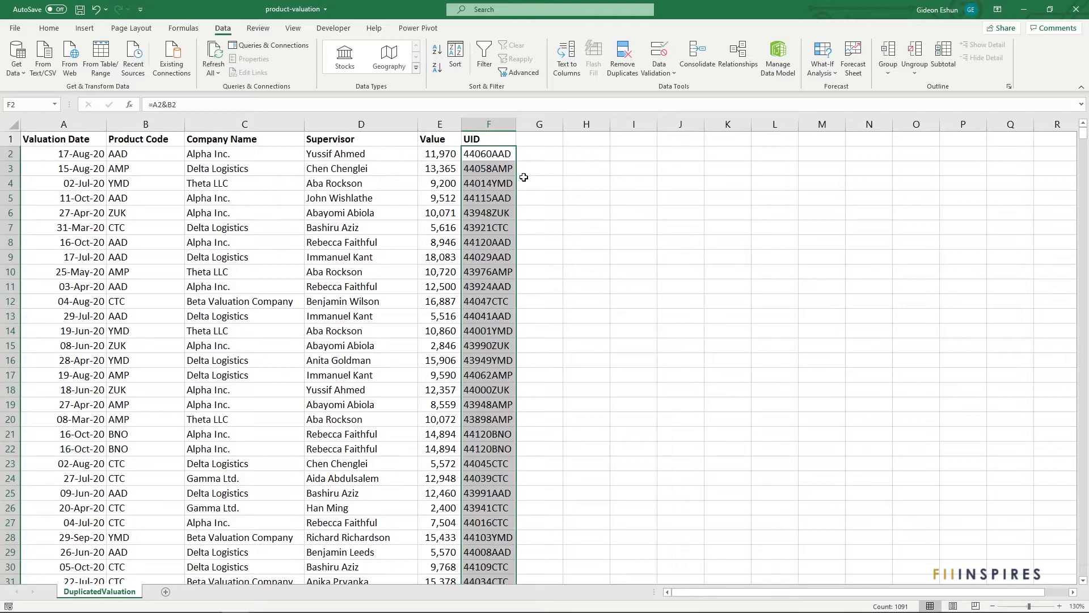
click(524, 183)
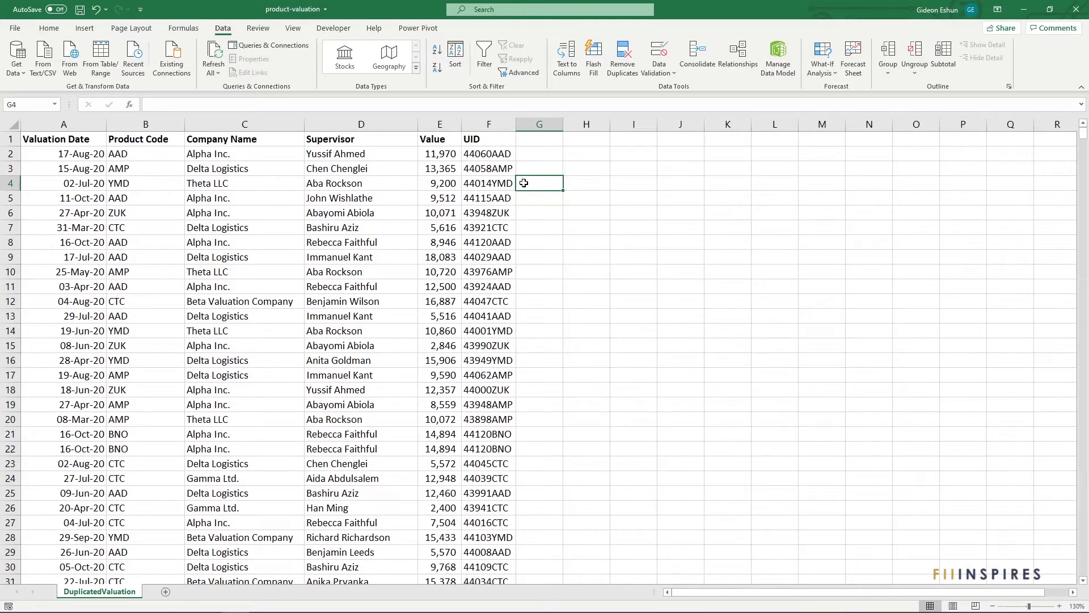
- Sort the table by the UID column from Z to A
click(487, 183)
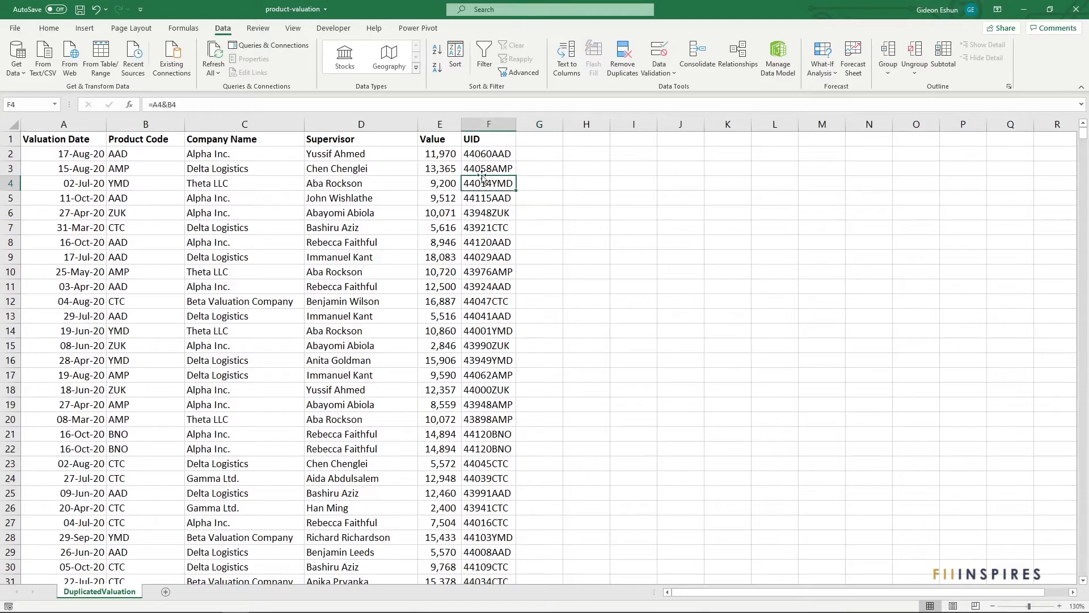
click(436, 68)
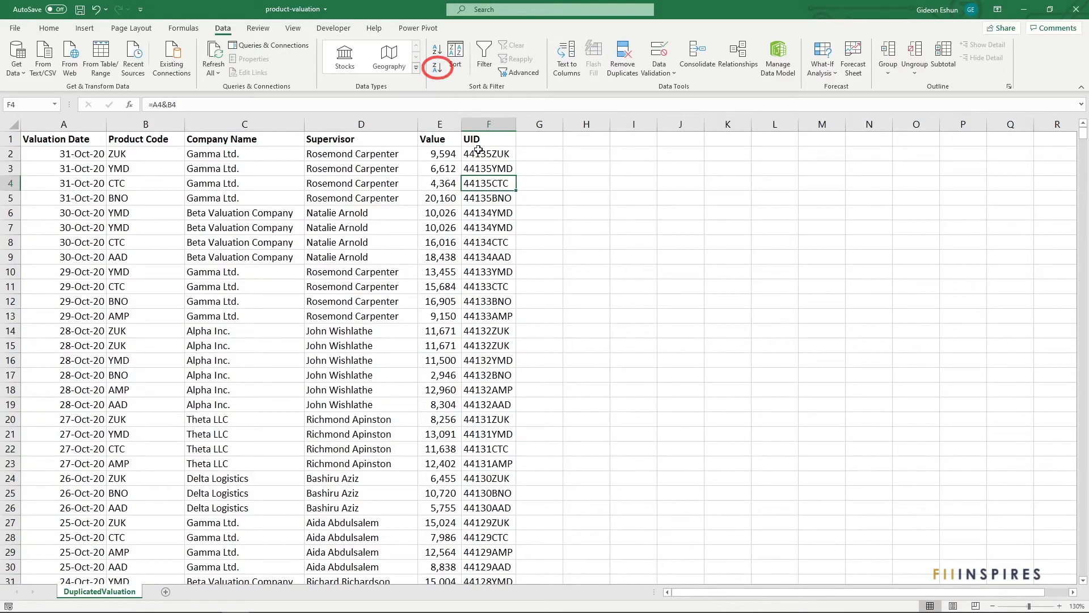
click(531, 183)
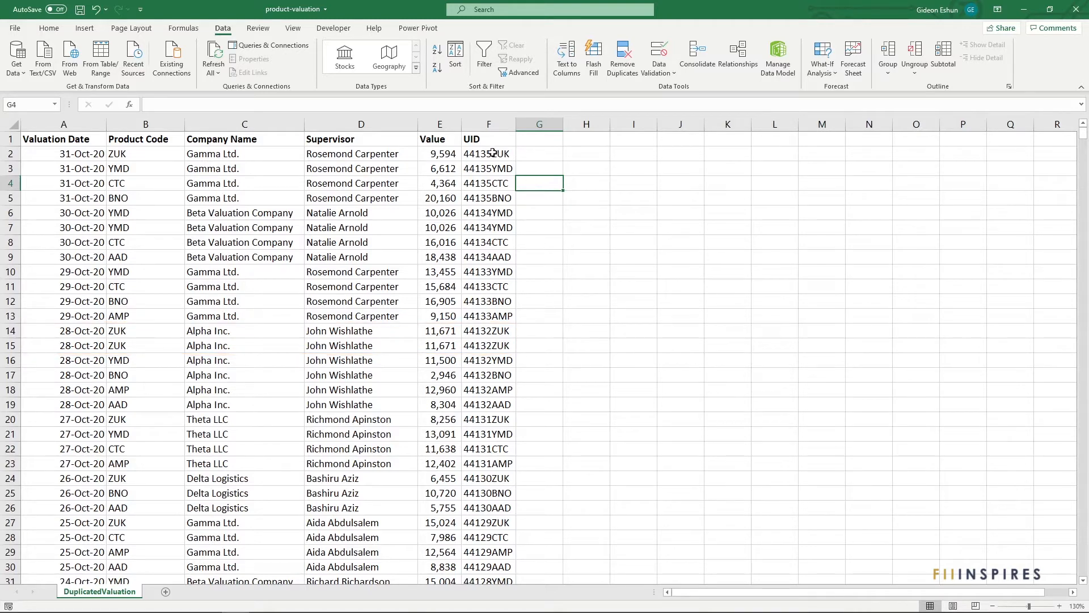
- Highlight duplicate values in the UID column with conditional formatting, using Light Red Fill with Dark Red Text
click(489, 125)
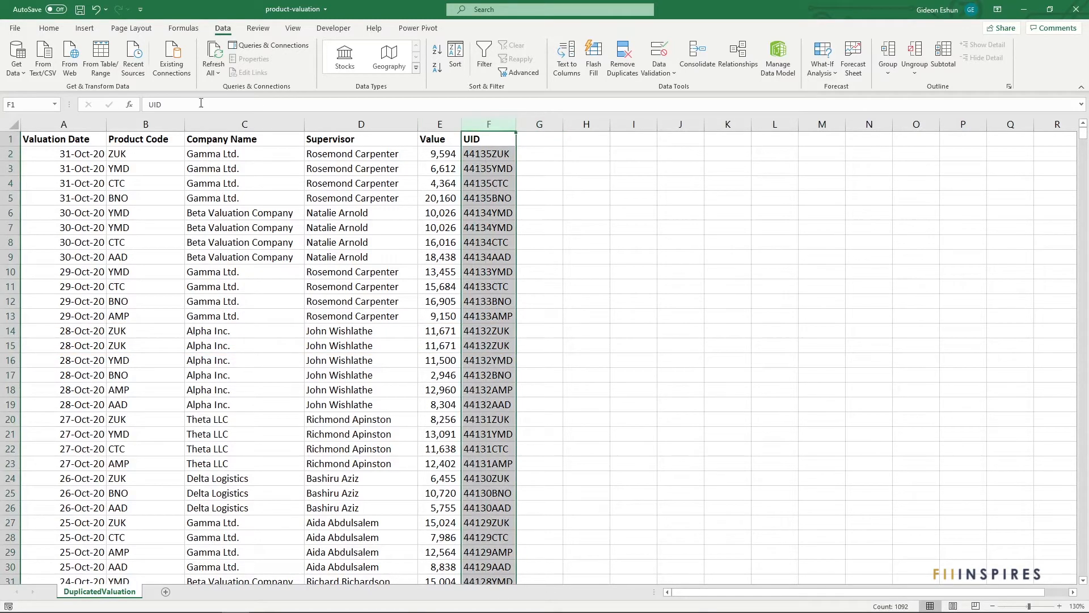
click(50, 28)
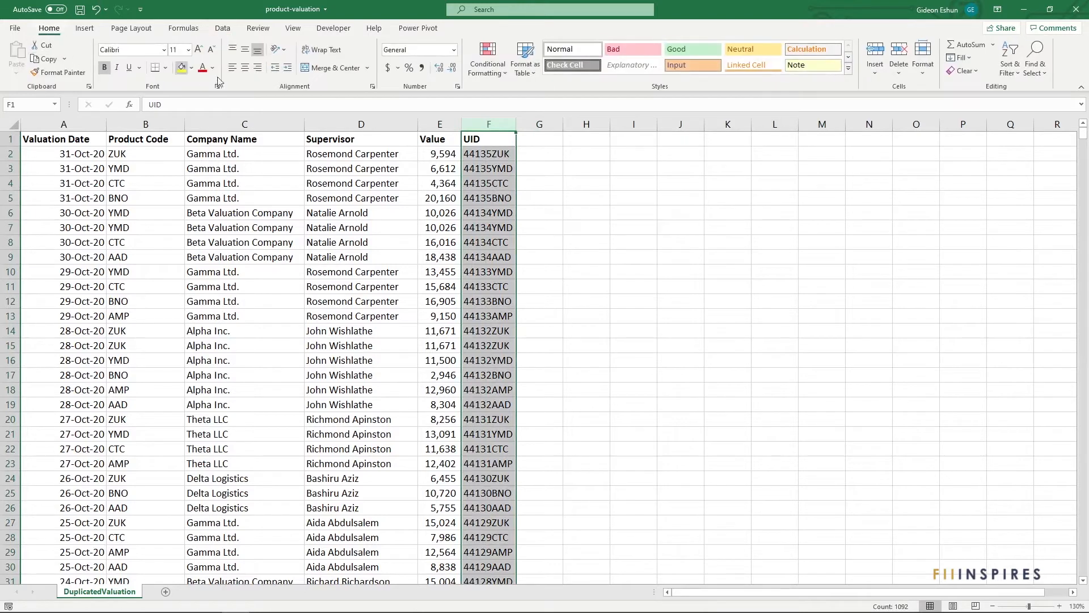
click(506, 74)
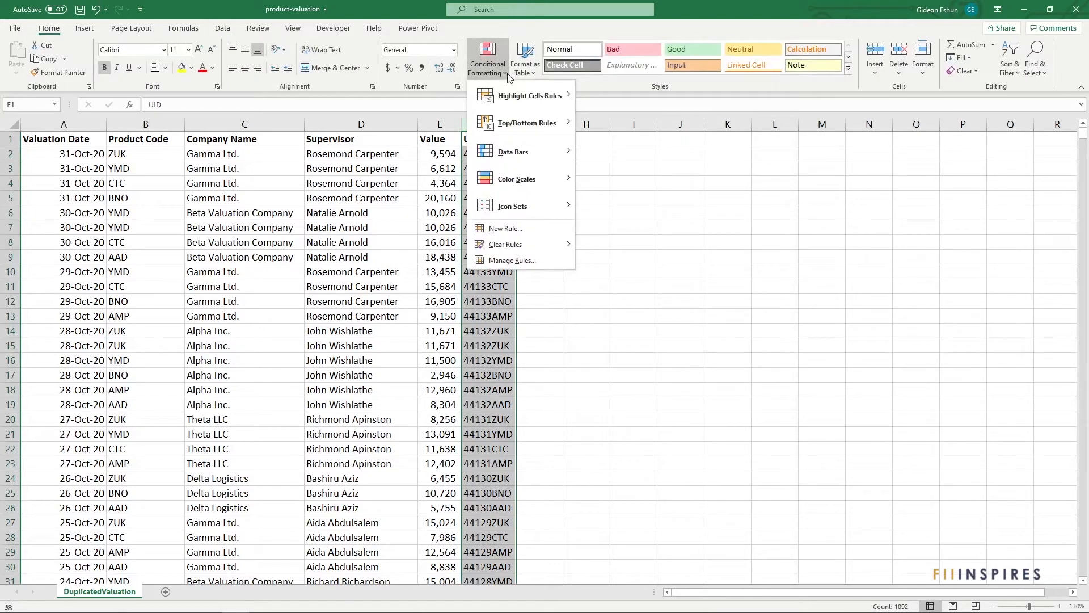
mouse_move(547, 101)
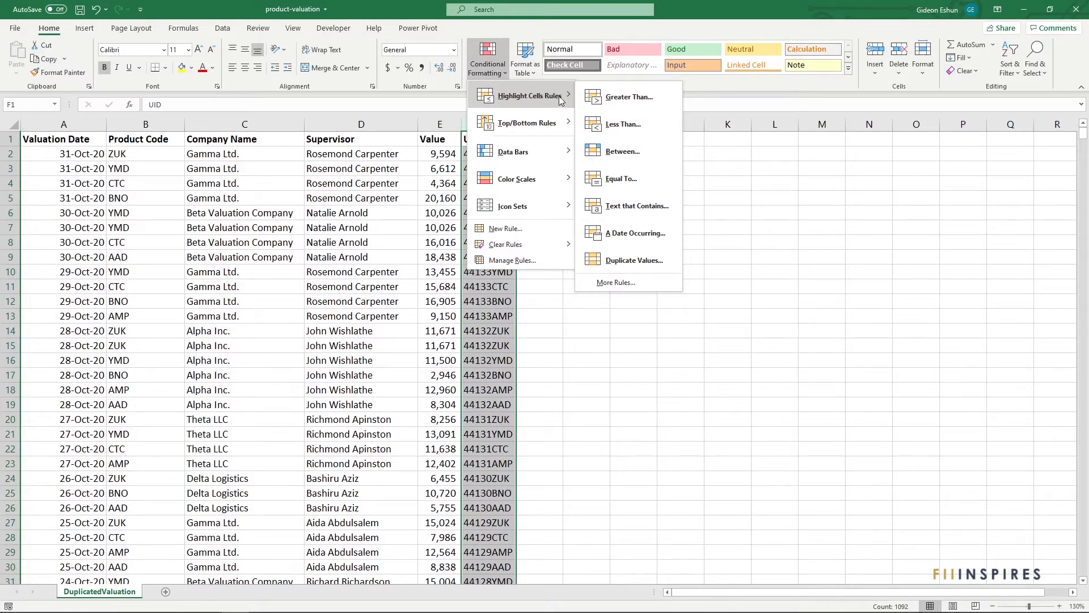
click(627, 258)
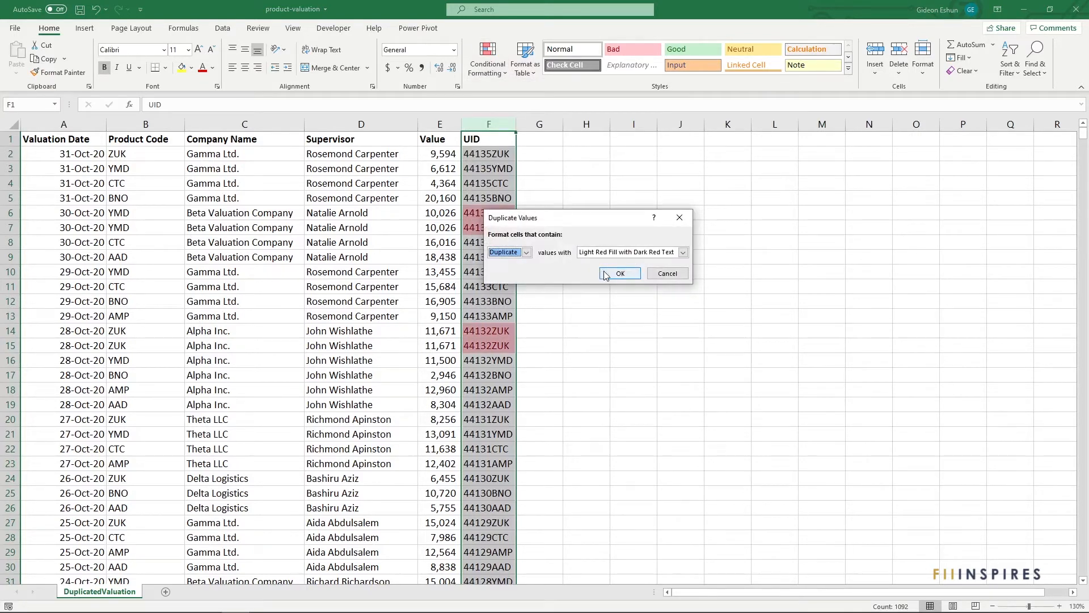
click(619, 273)
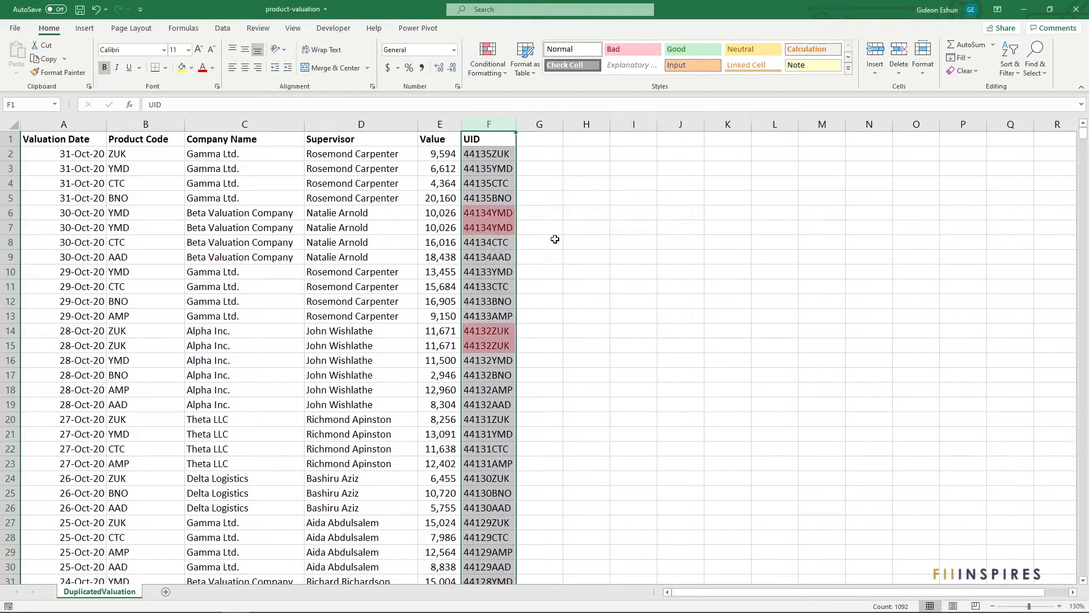
- Examine the highlighted duplicate pairs down the UID column
drag(505, 214, 504, 225)
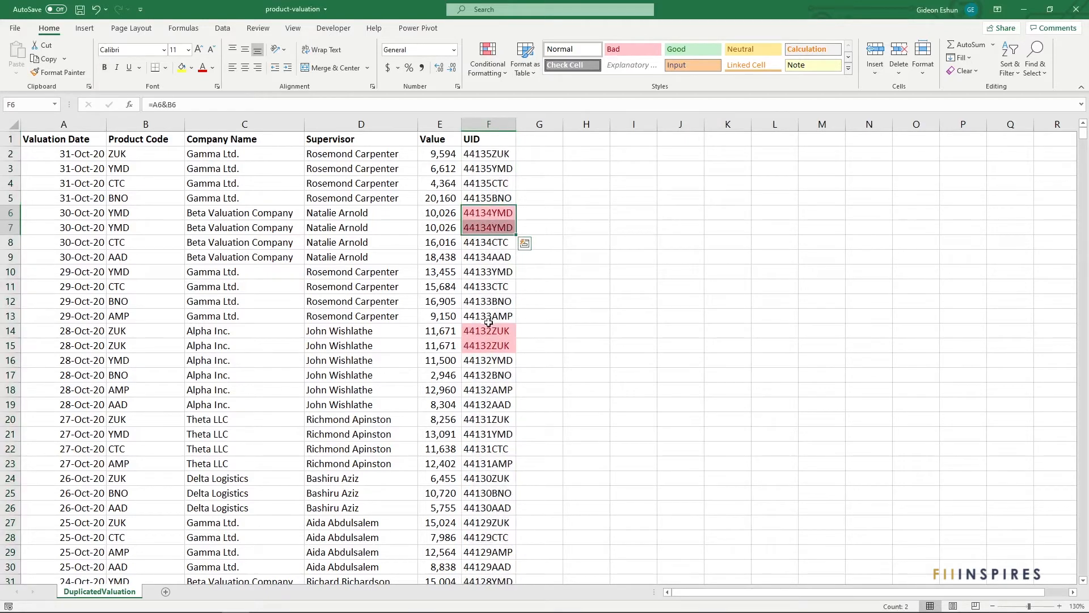
drag(488, 331, 487, 341)
scroll(487, 341, down, 16)
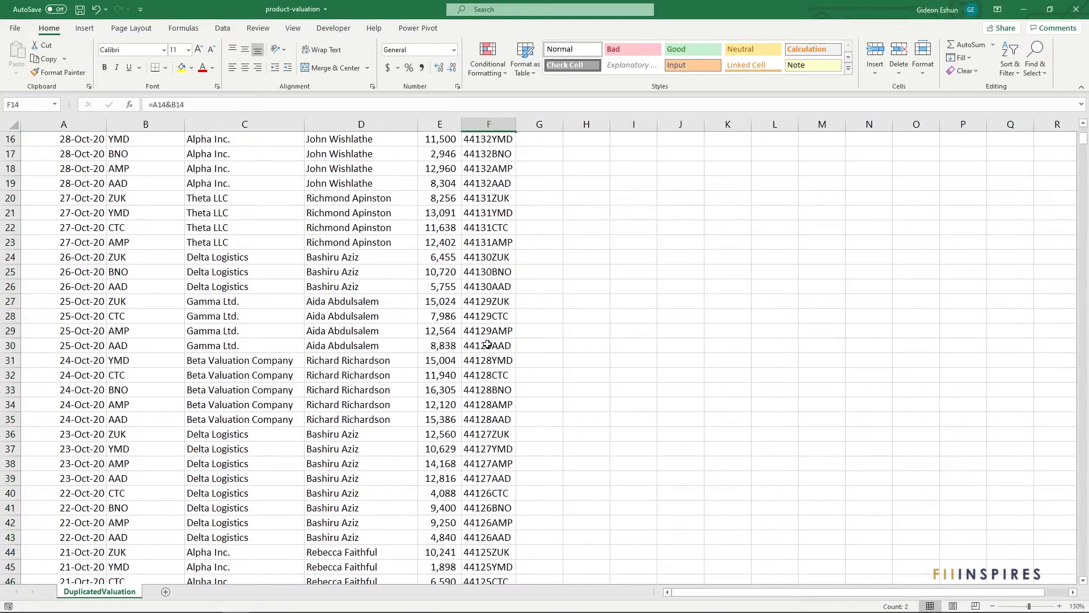
scroll(486, 339, down, 5)
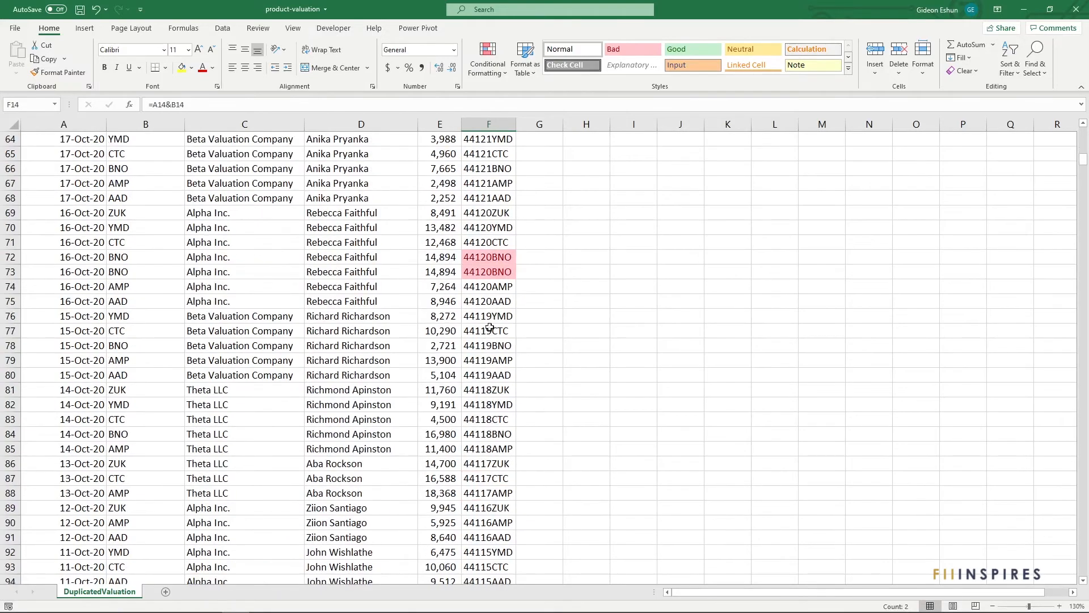
drag(489, 258, 489, 274)
click(493, 241)
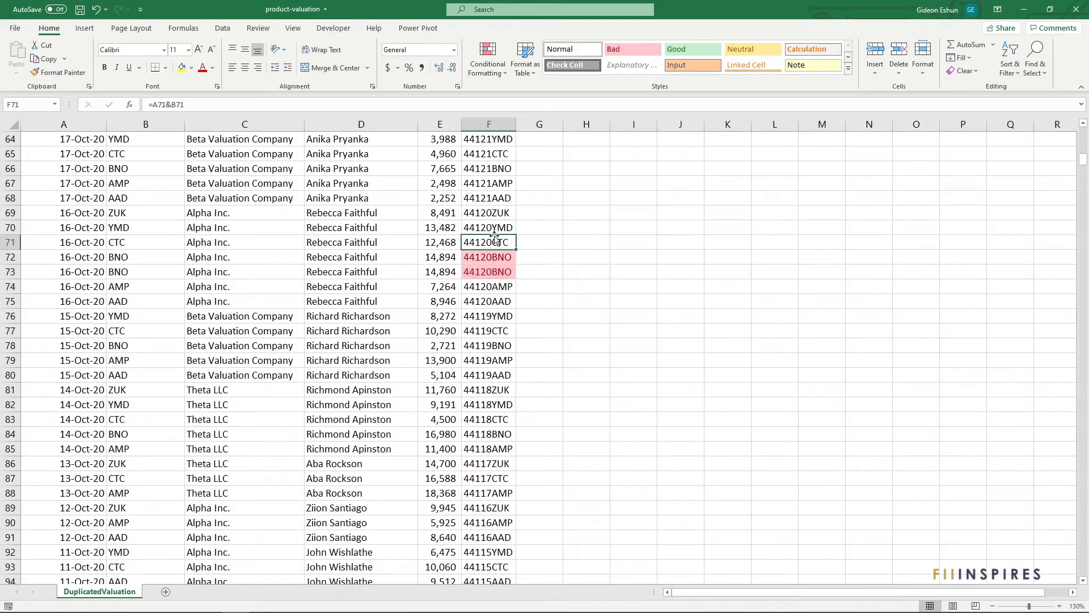
- Turn on filtering for the table and filter the UID column by the light red cell color
key(ctrl+Up)
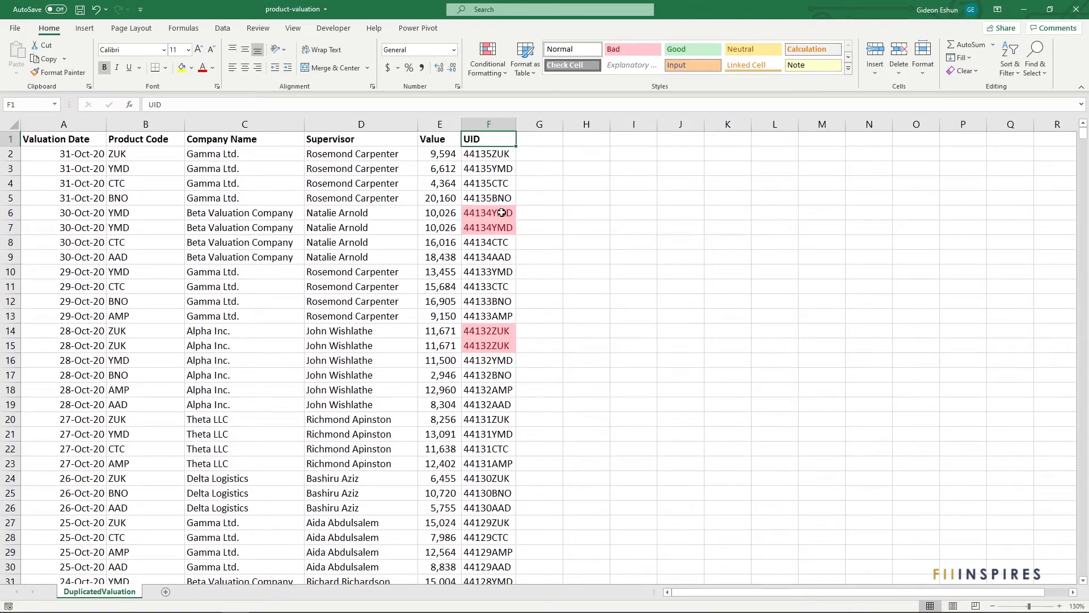
key(ctrl+shift+l)
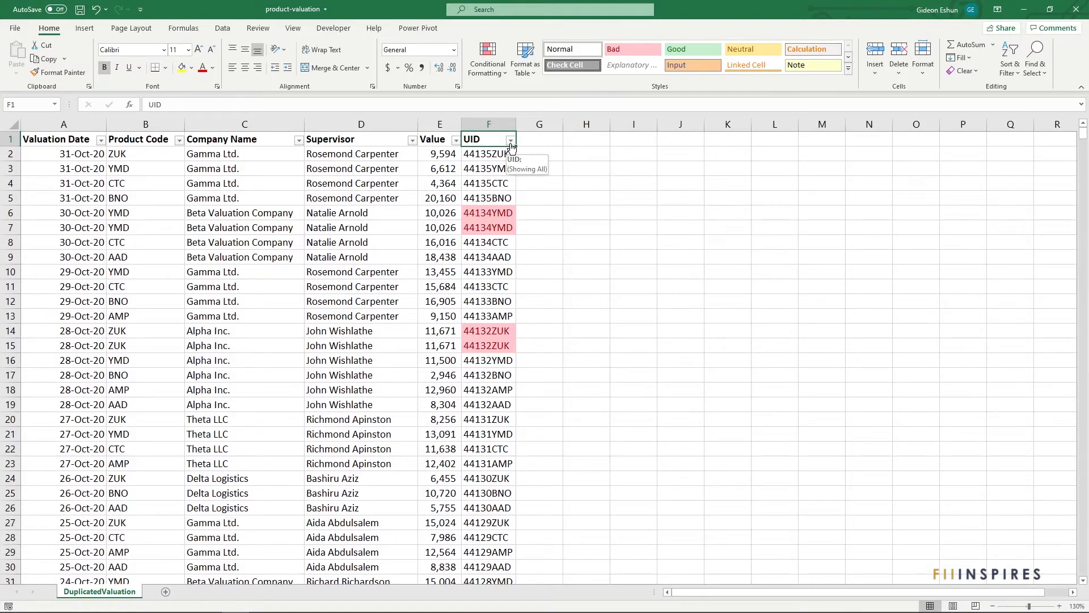
click(510, 141)
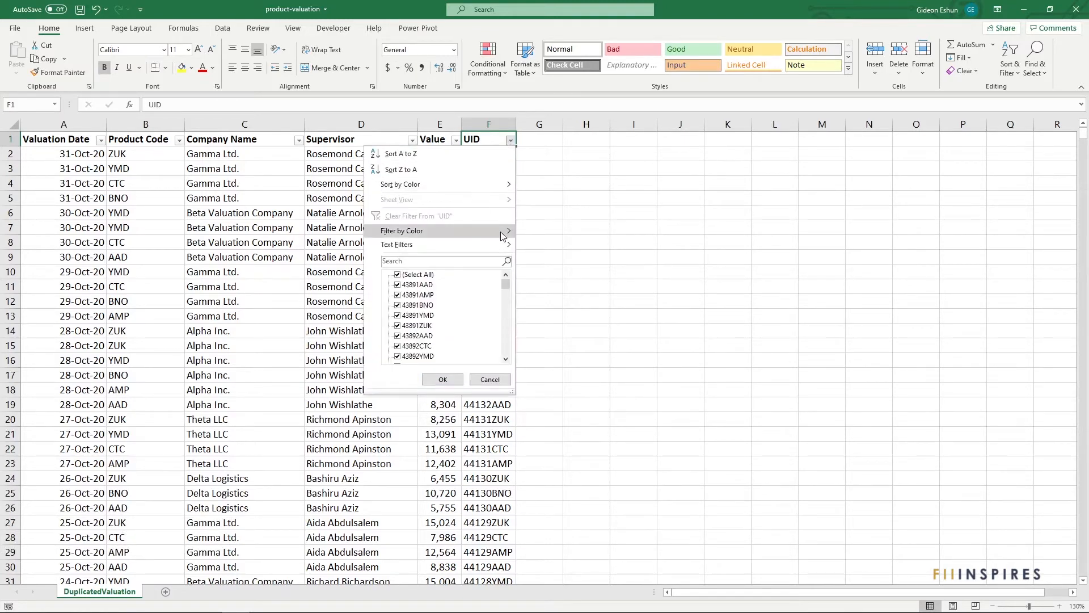
mouse_move(503, 236)
click(547, 246)
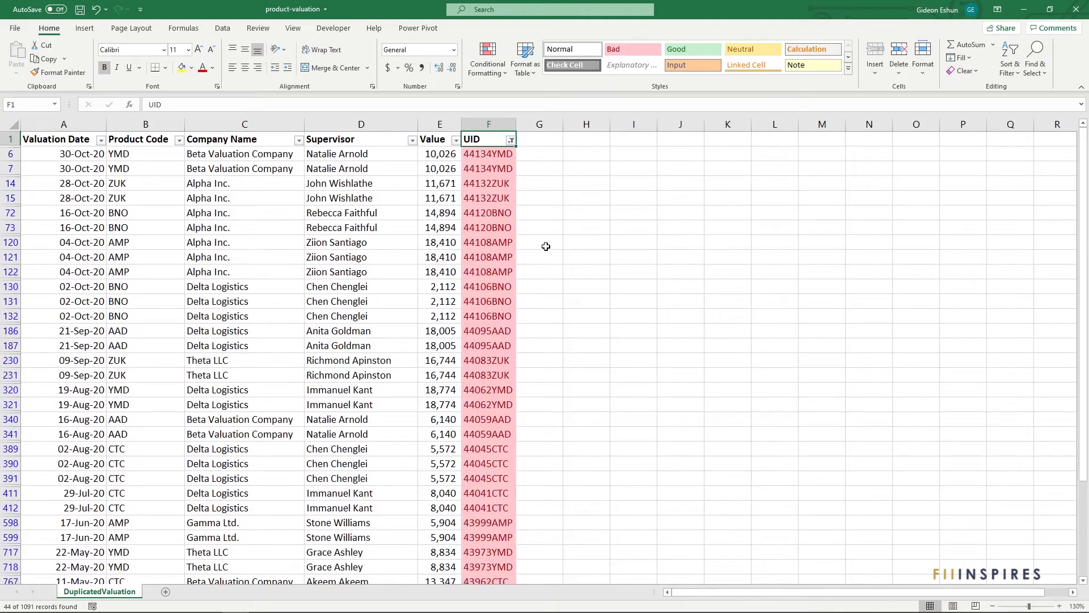
- Undo the cell color filter on the UID column and the filtering of the table
click(546, 246)
scroll(479, 272, down, 6)
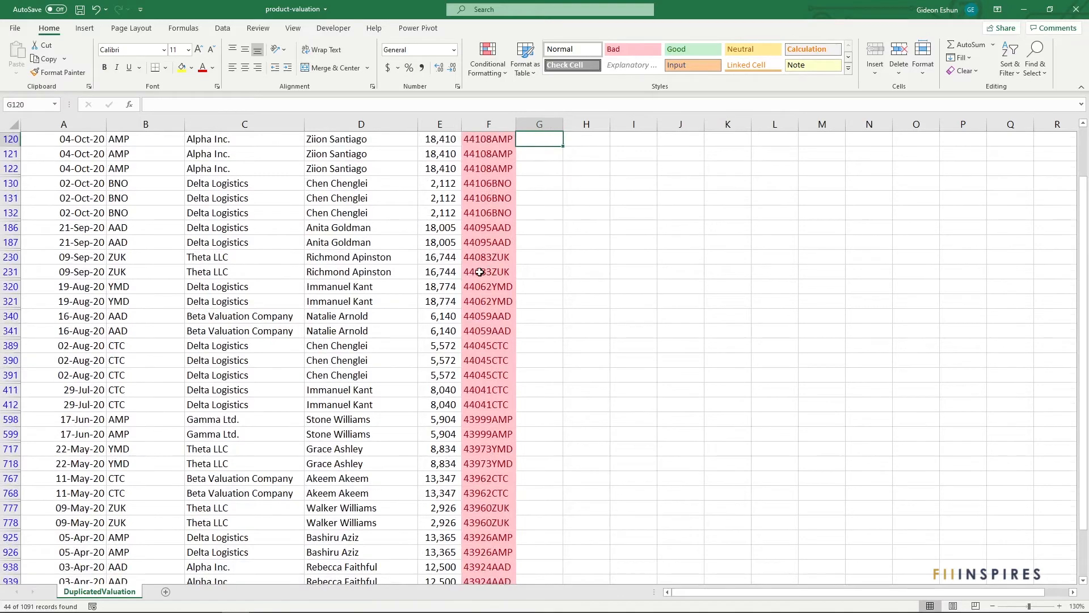
scroll(479, 272, up, 6)
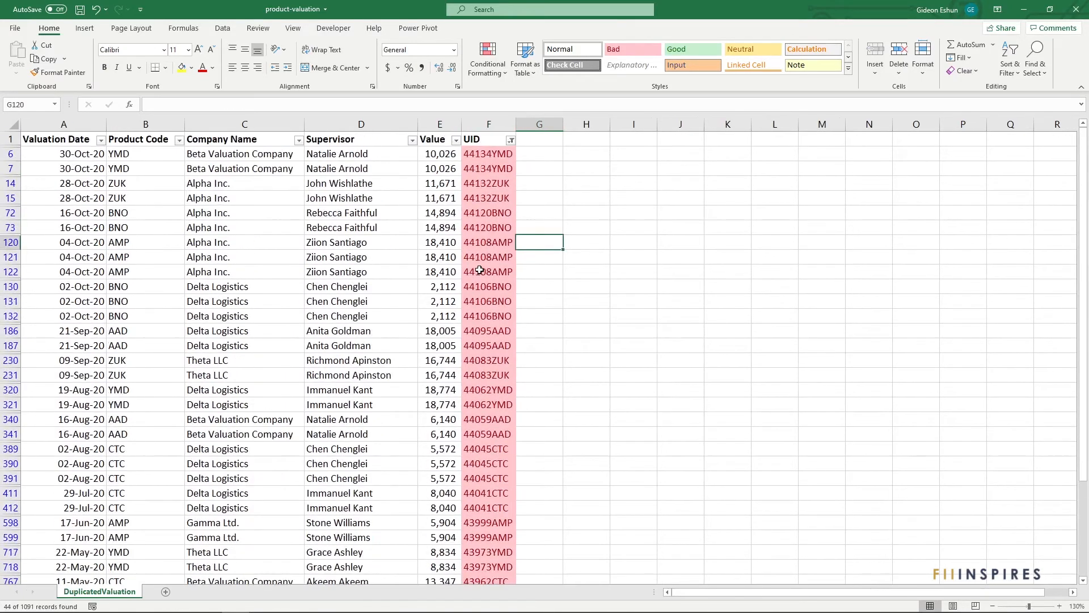
click(532, 186)
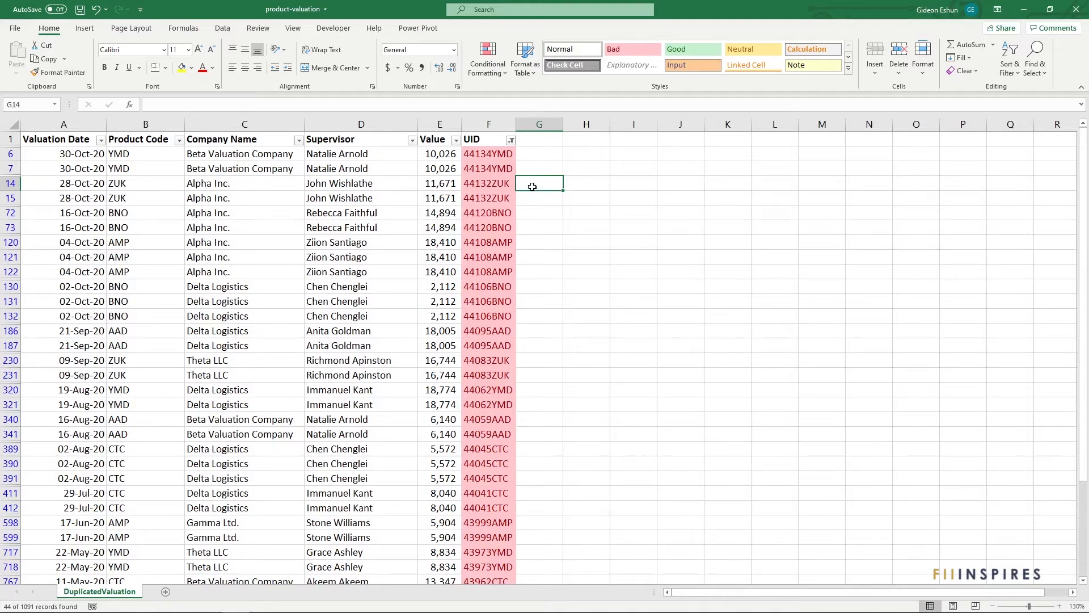
key(ctrl+z)
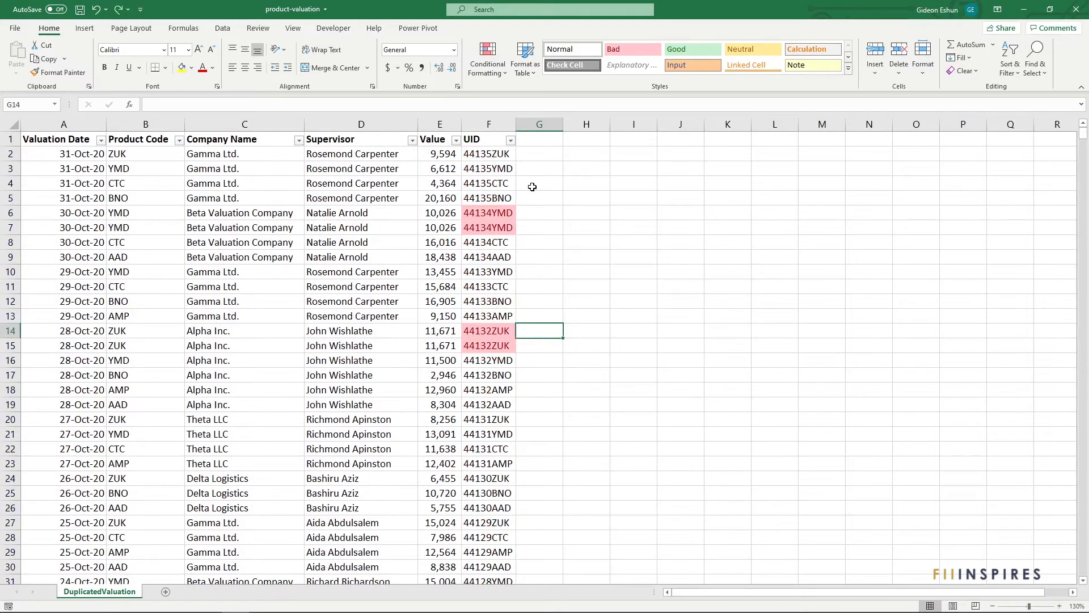
key(ctrl+z)
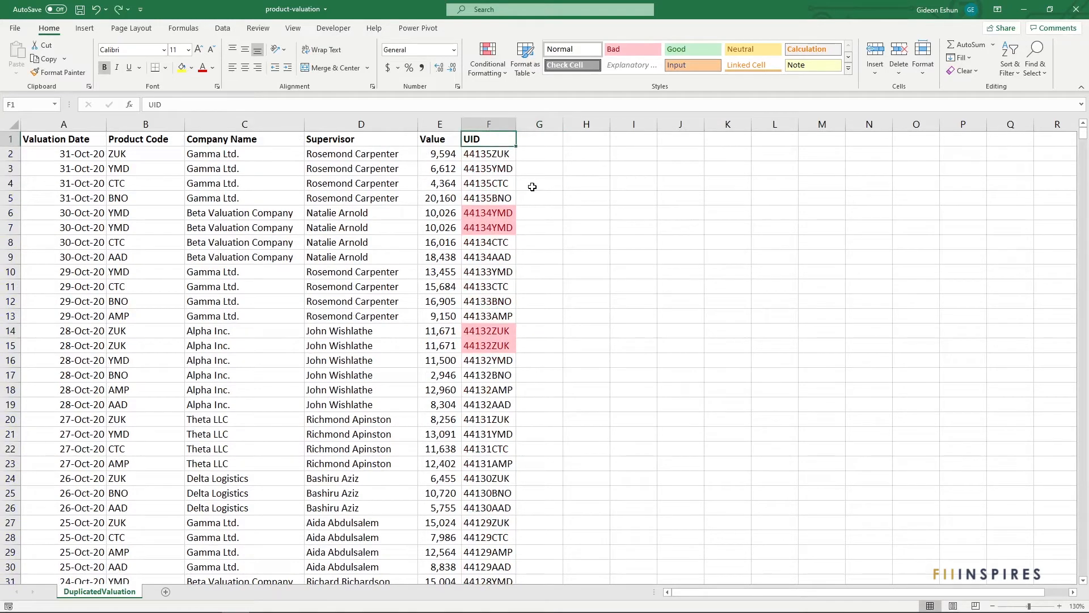
- Add the header "Is Duplicate" in G1 and fit the column width to it
click(529, 169)
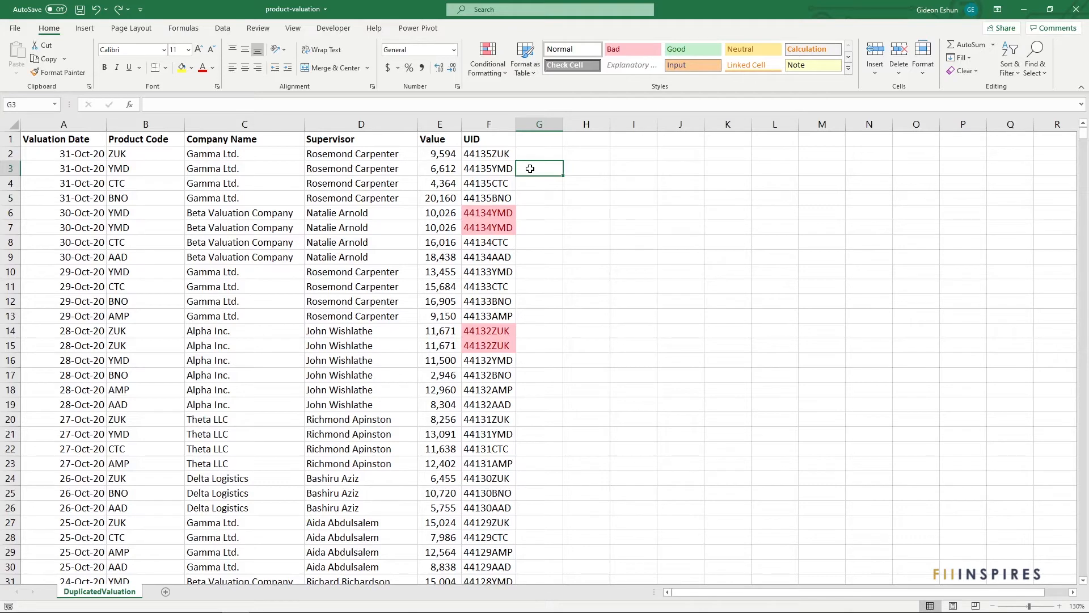
key(Up)
key(Up)
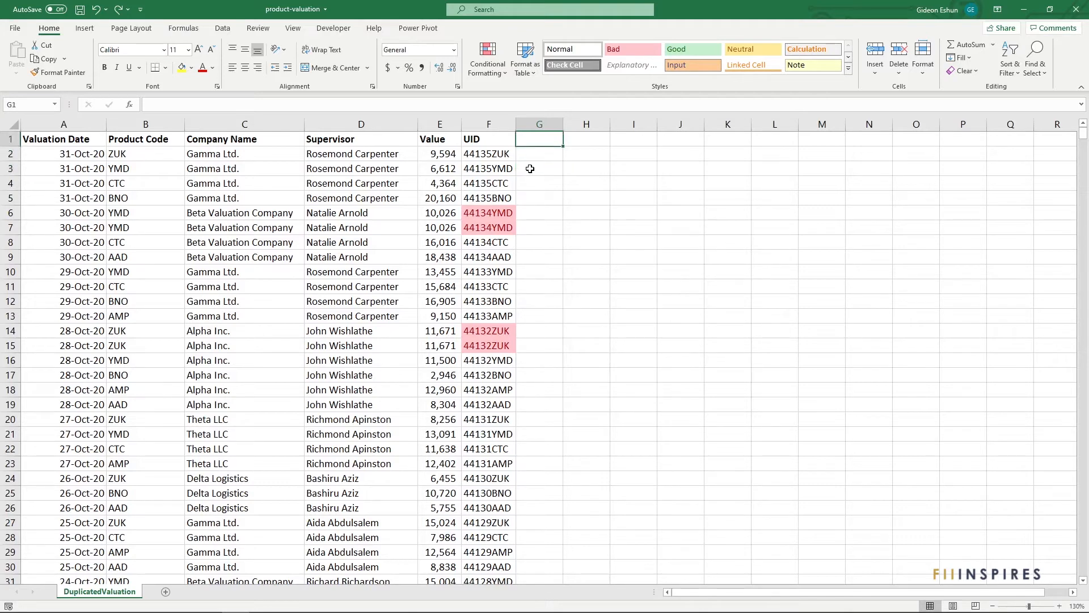
text(Is Du)
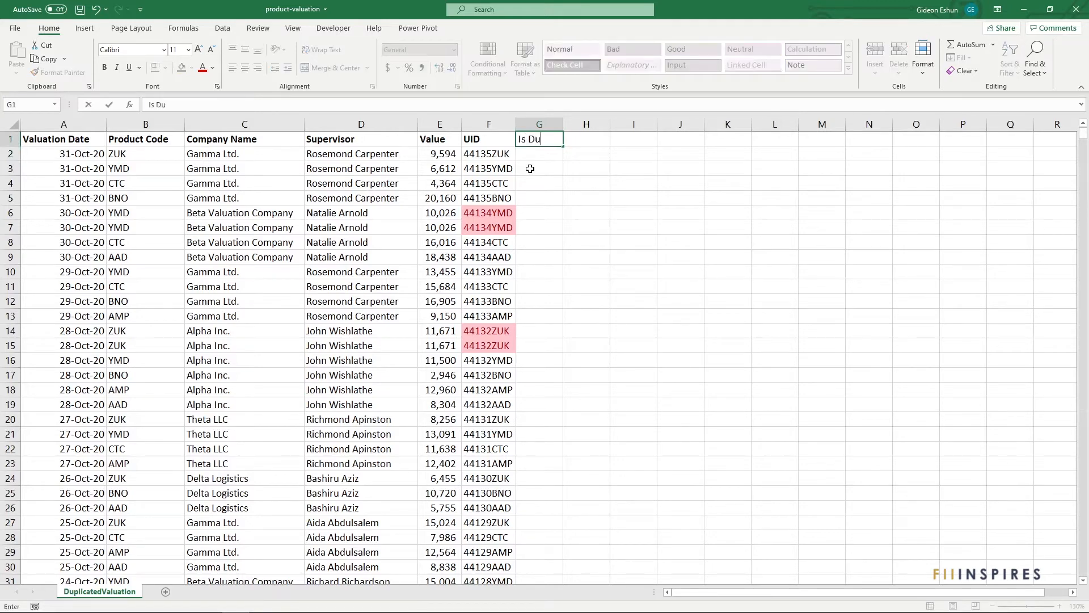
text(plicate)
key(Return)
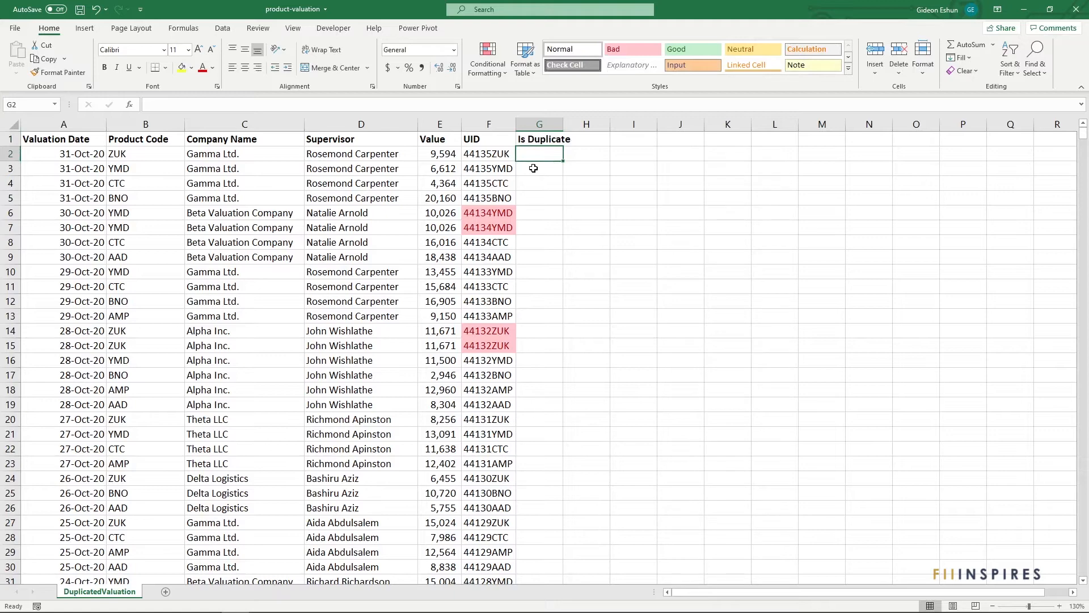
double_click(564, 128)
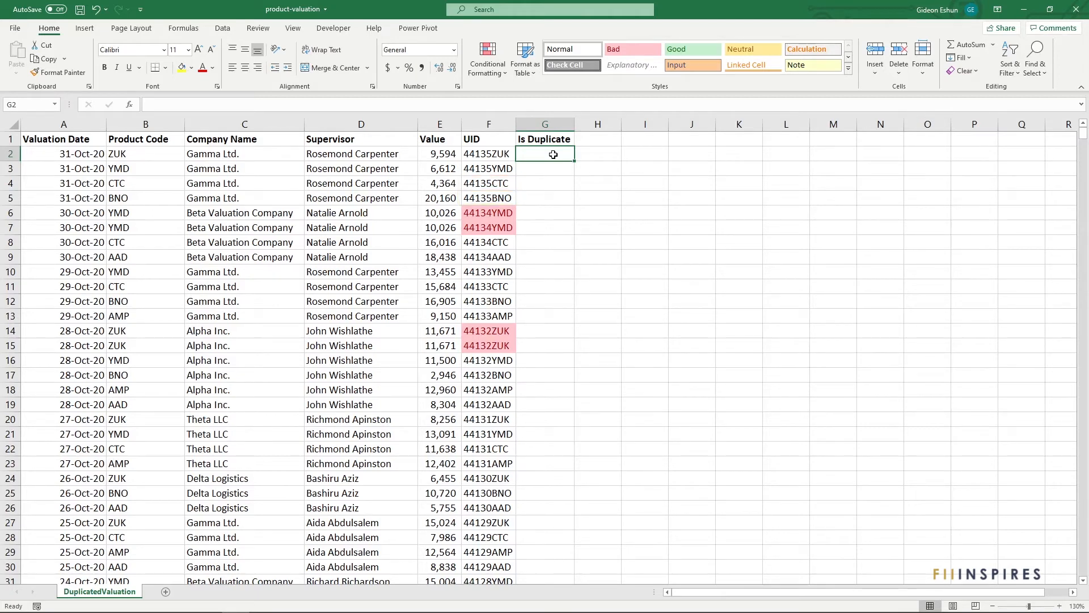
- Enter the formula =F3=F2 in G3 and fill it down the Is Duplicate column
key(Return)
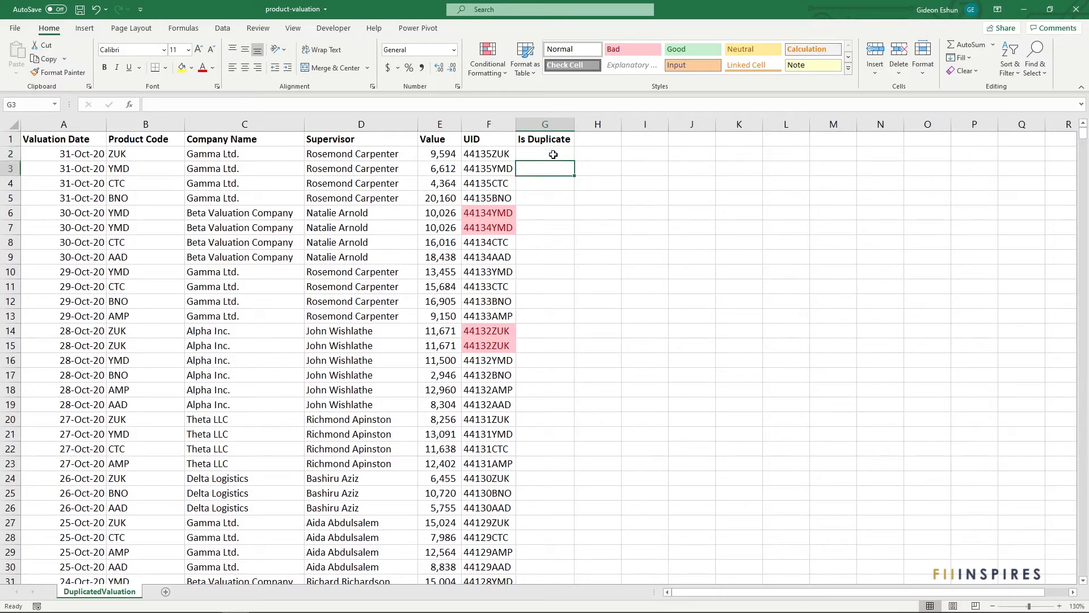
text(=)
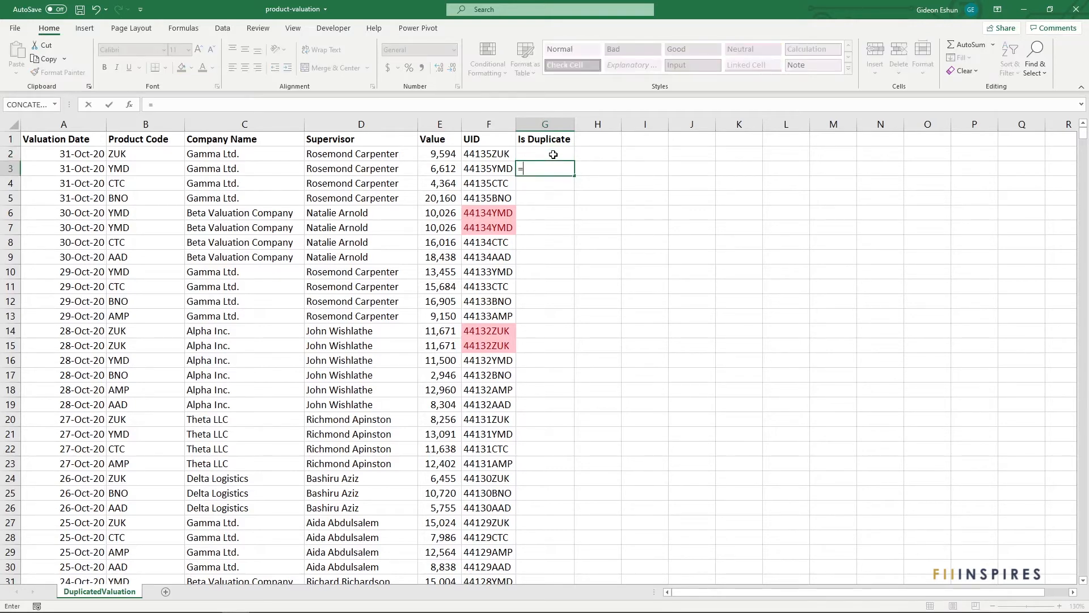
text(F3)
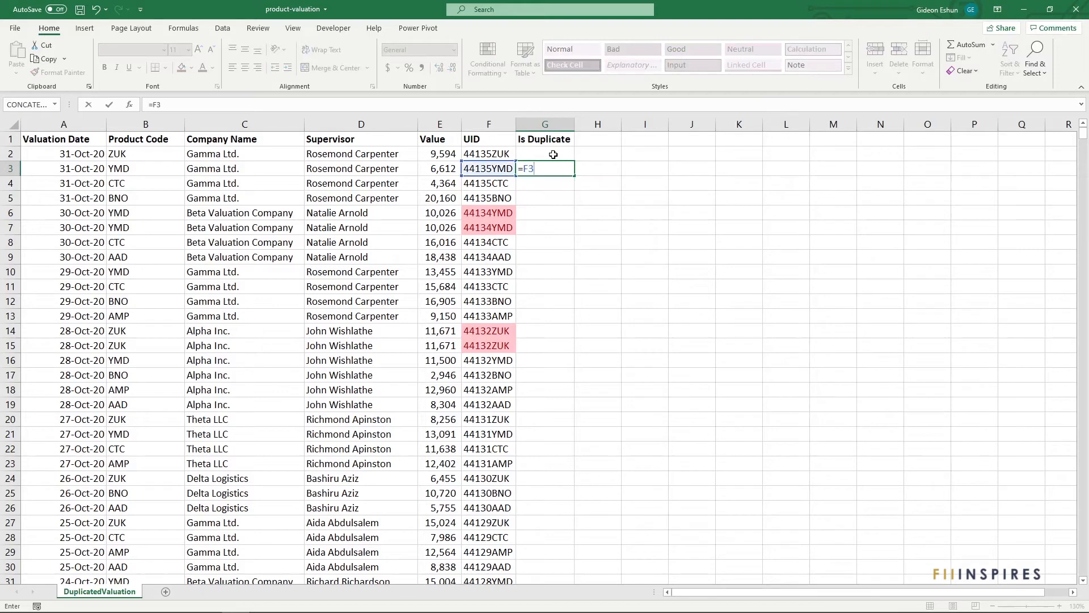
text(=F)
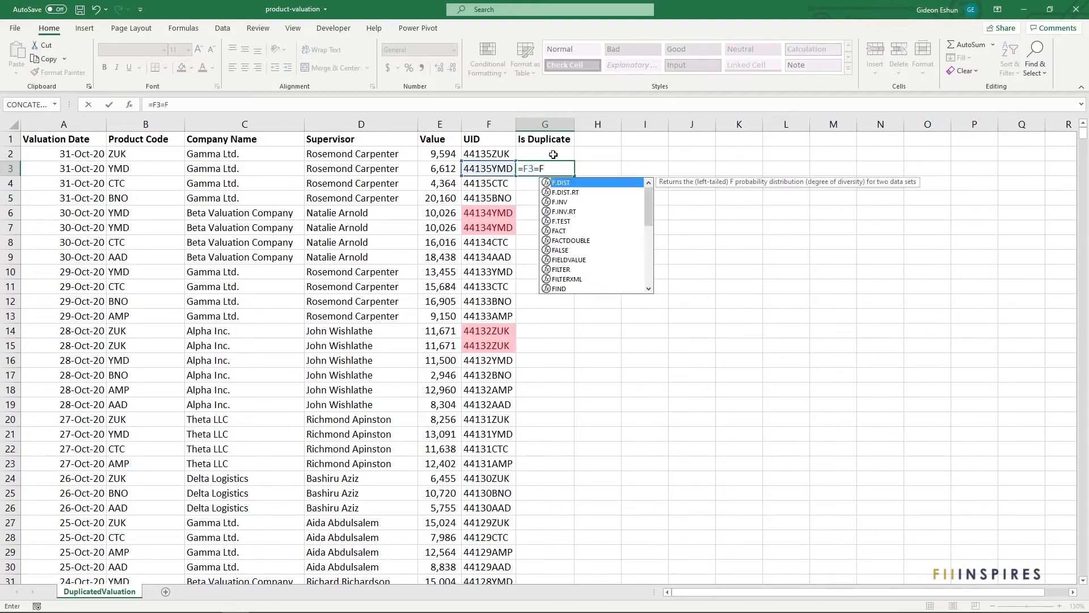
text(2)
key(Return)
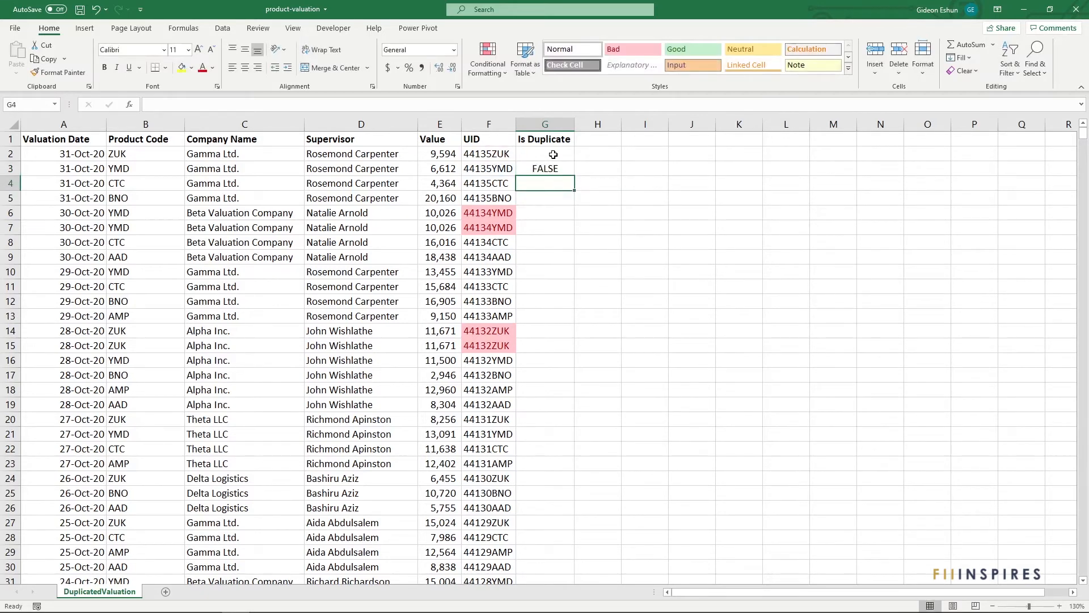
click(559, 167)
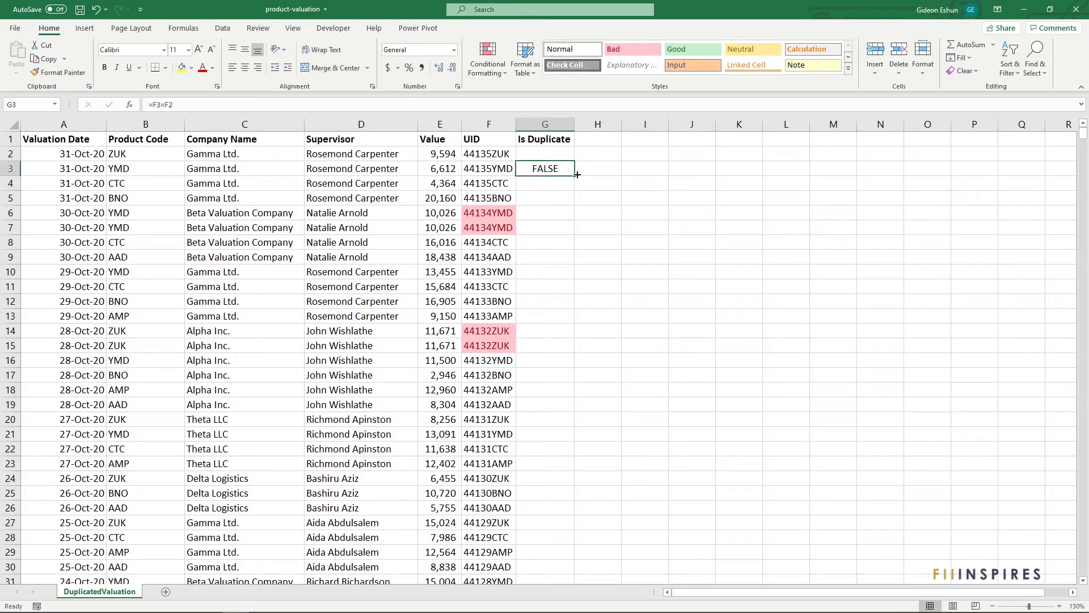
double_click(575, 174)
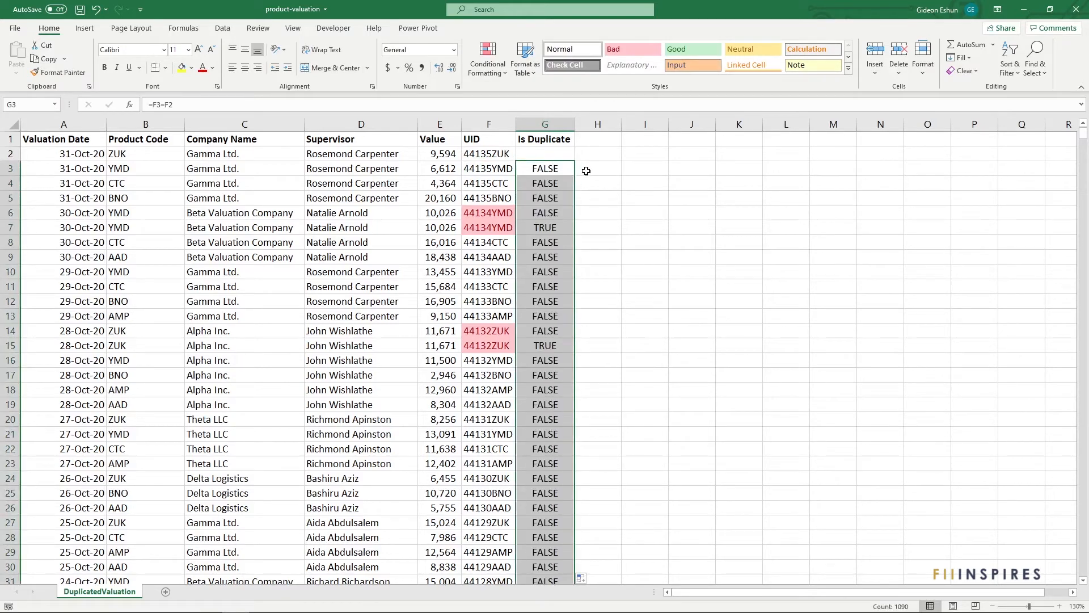
- Enter FALSE in G2, the first data row of the Is Duplicate column
click(566, 169)
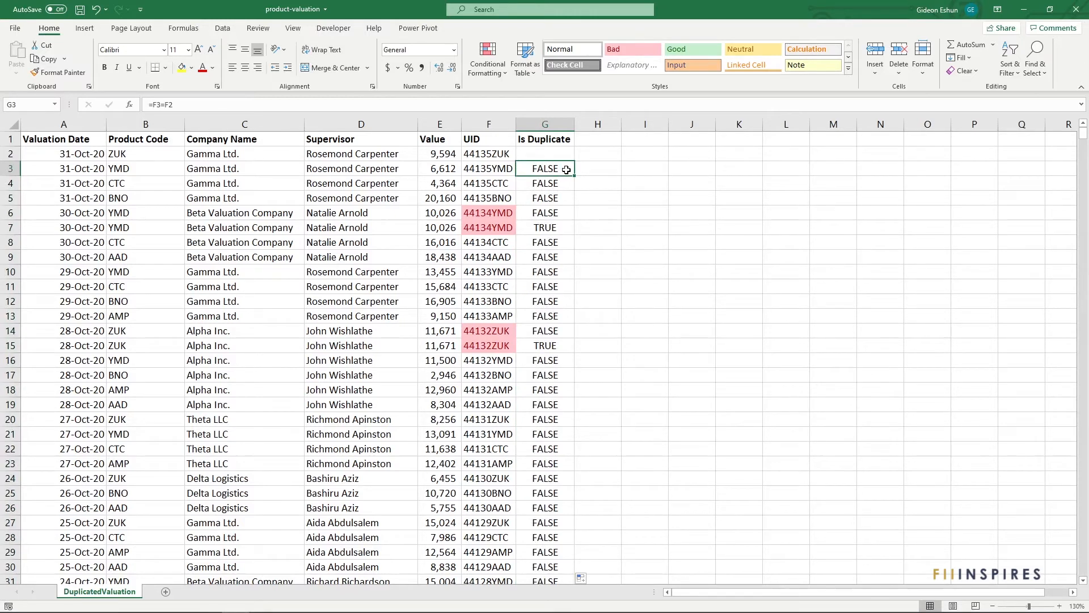
key(Up)
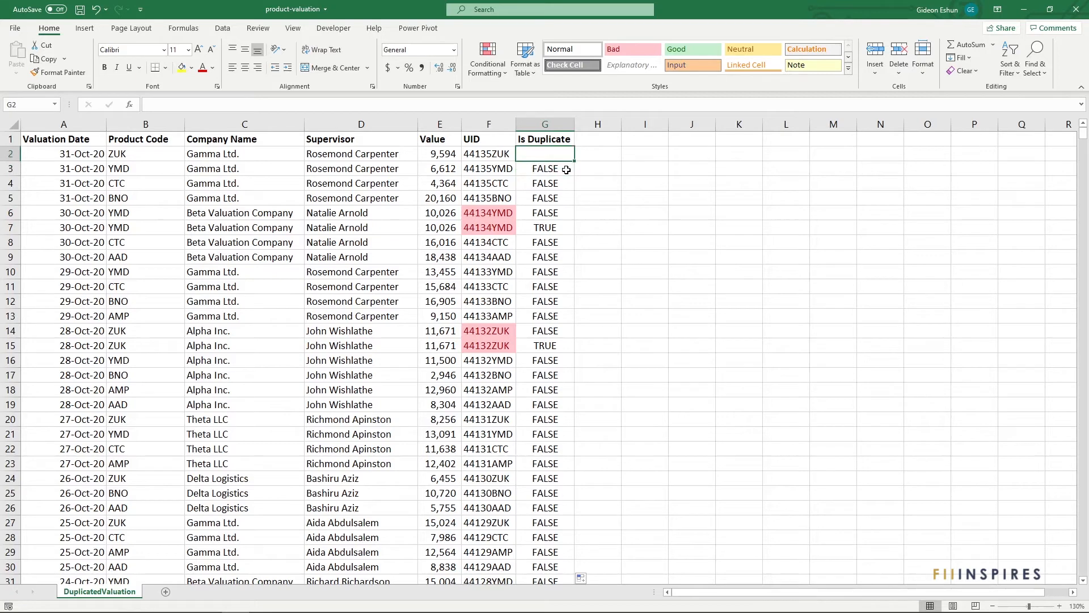
text(FASL)
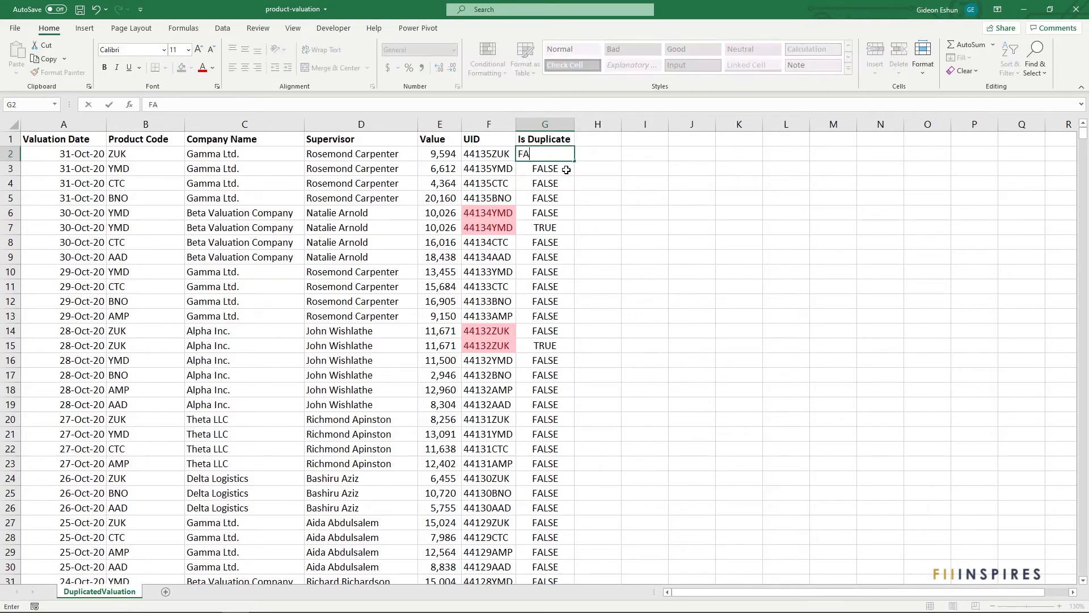
key(BackSpace)
key(BackSpace)
text(LSE)
key(Return)
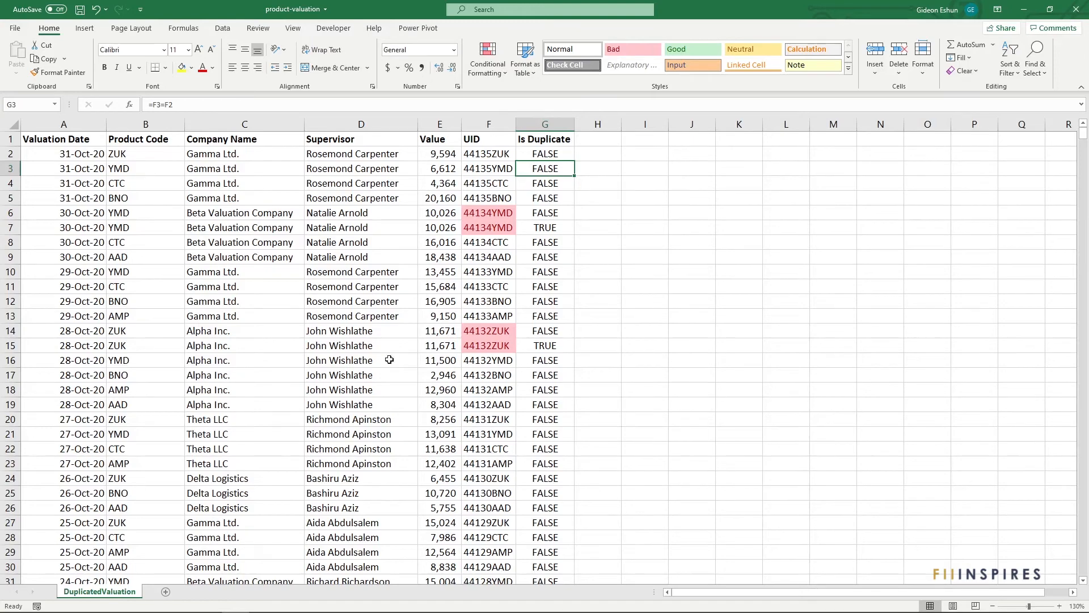
- Filter the table to the rows where Is Duplicate is TRUE, and turn the filtering off again
scroll(391, 368, down, 20)
scroll(393, 377, down, 10)
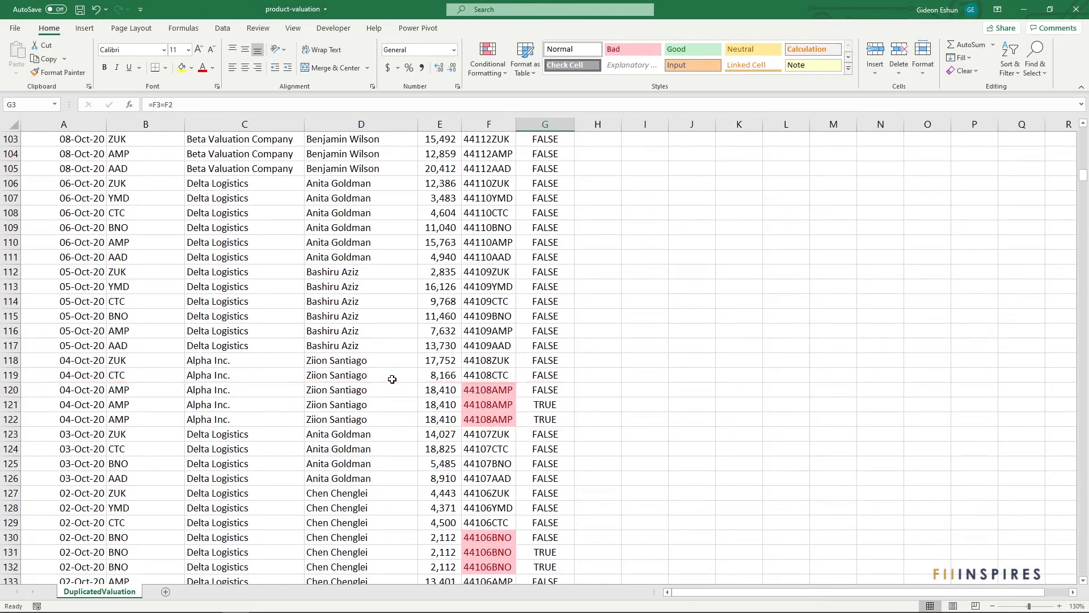
click(392, 379)
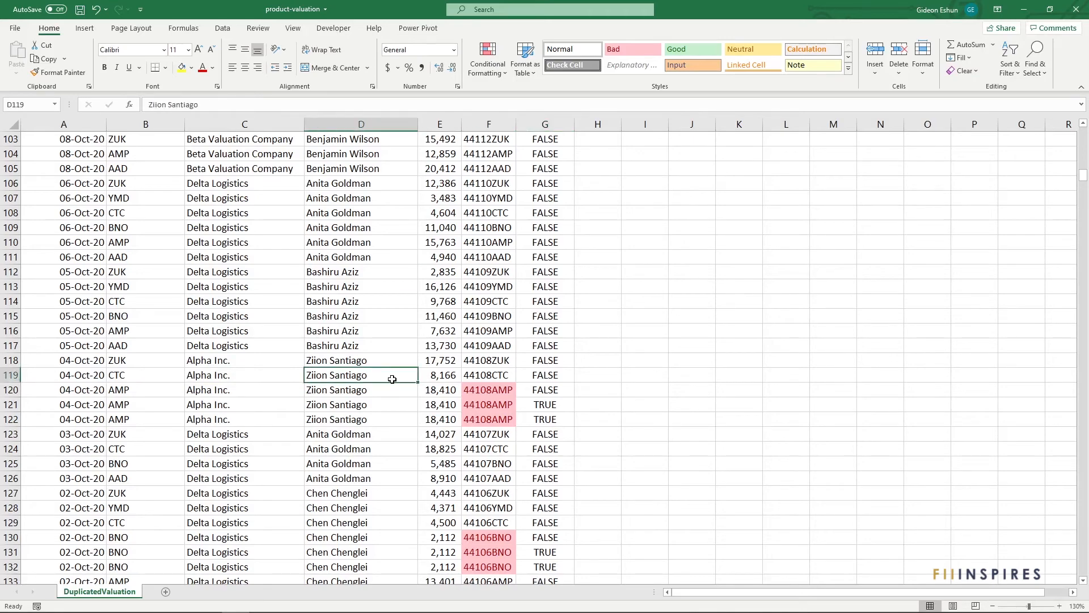
key(ctrl+Up)
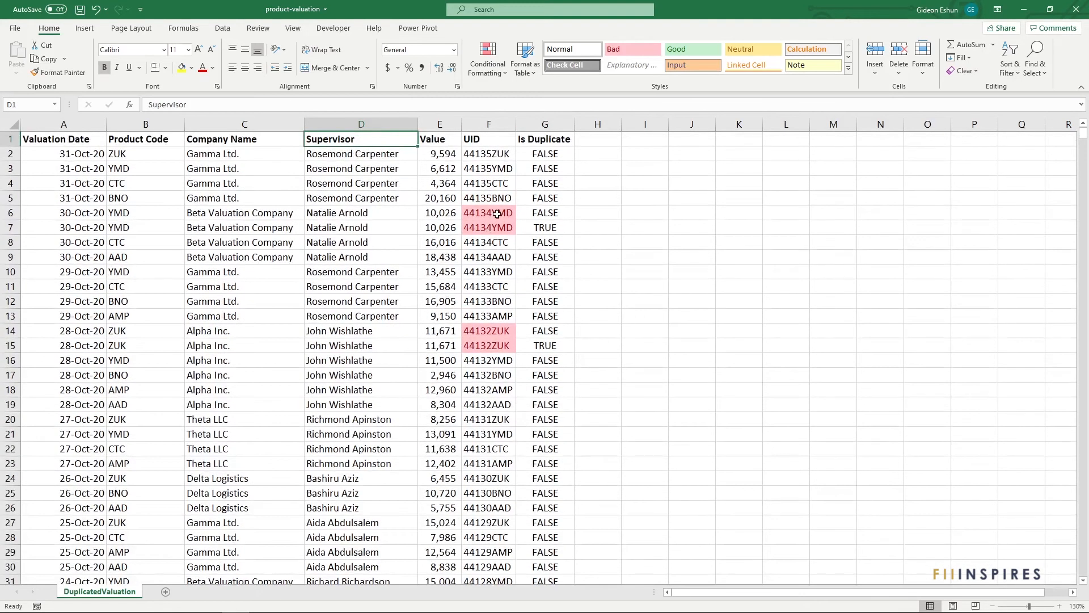
key(ctrl+shift+l)
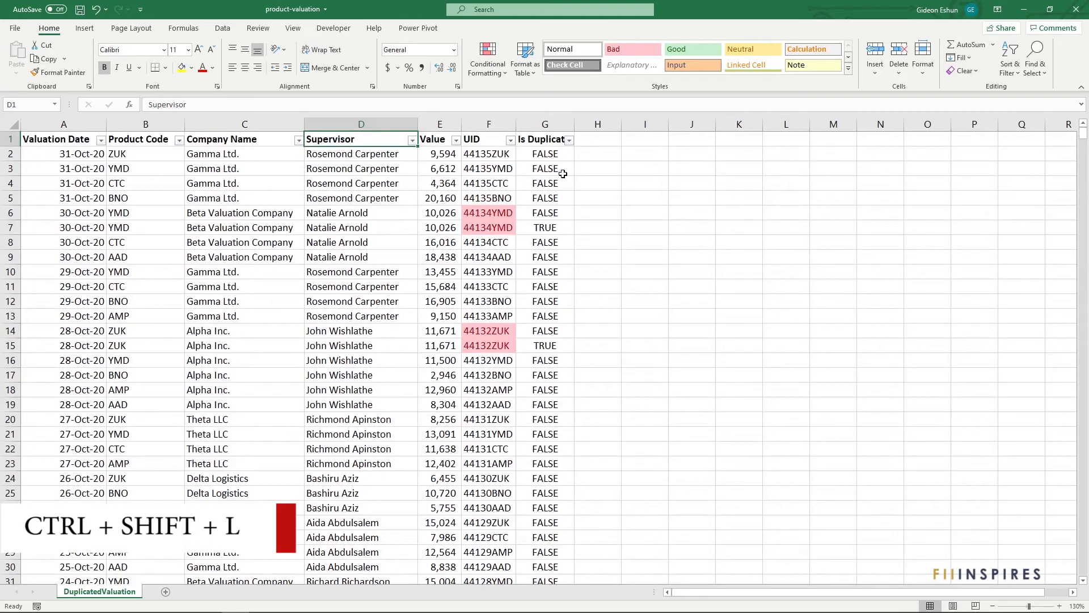
click(570, 140)
click(456, 284)
click(499, 378)
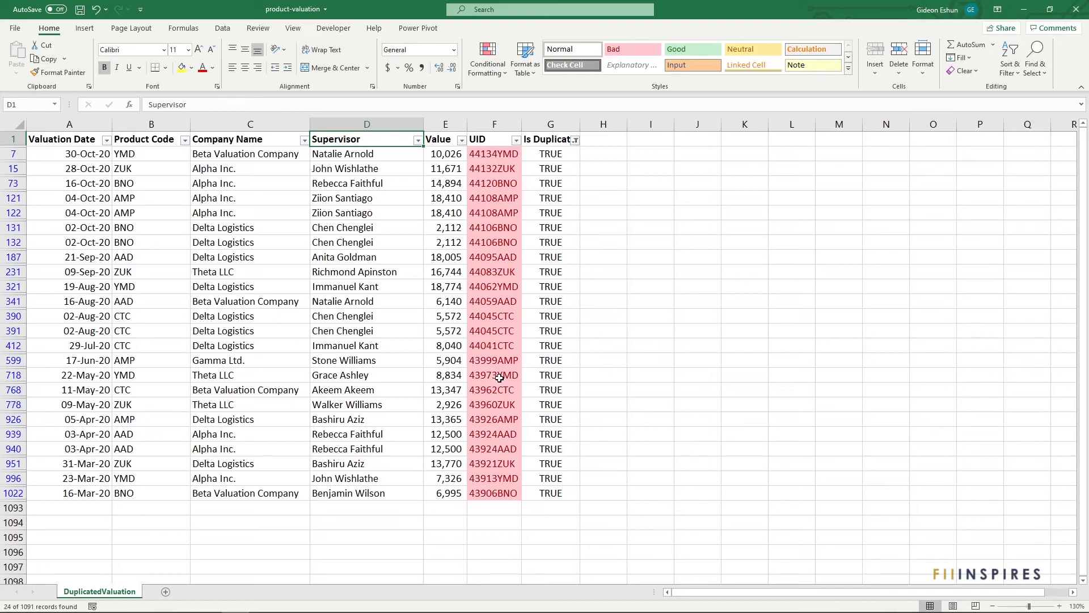
key(ctrl+shift+l)
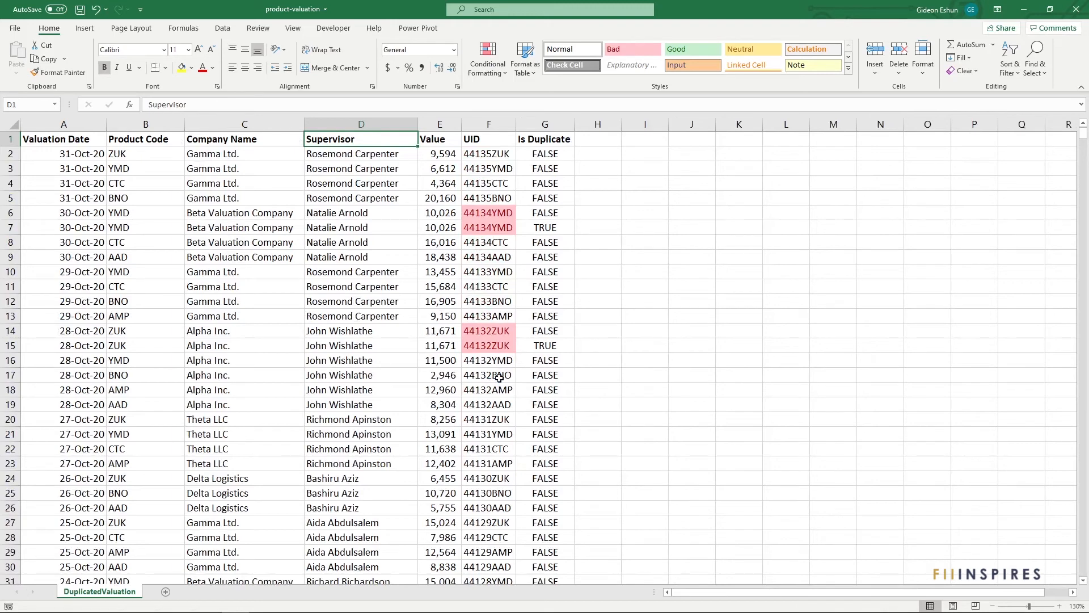
click(547, 139)
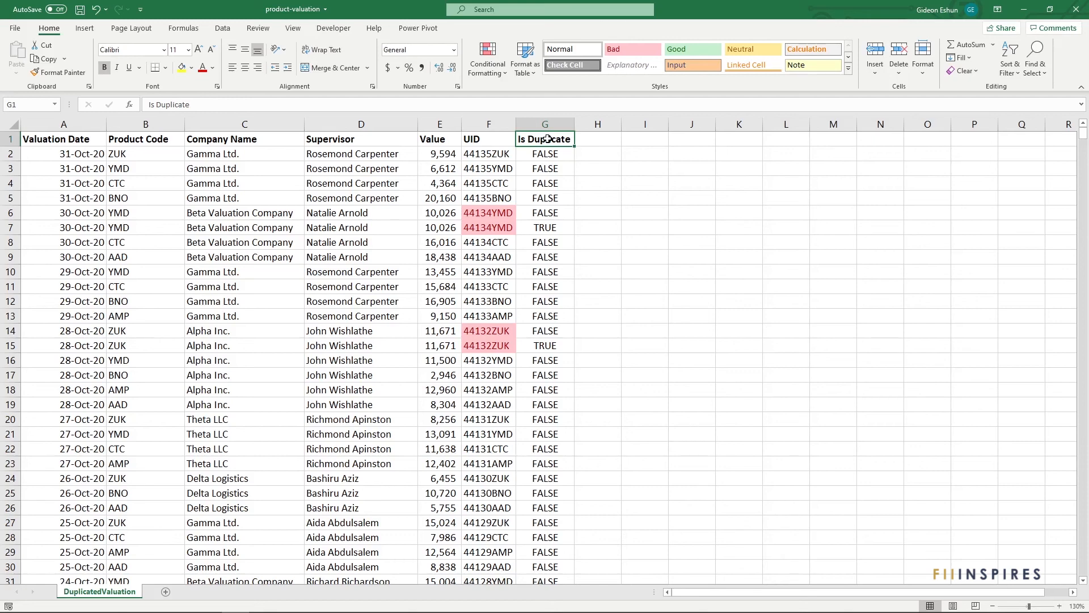
click(221, 30)
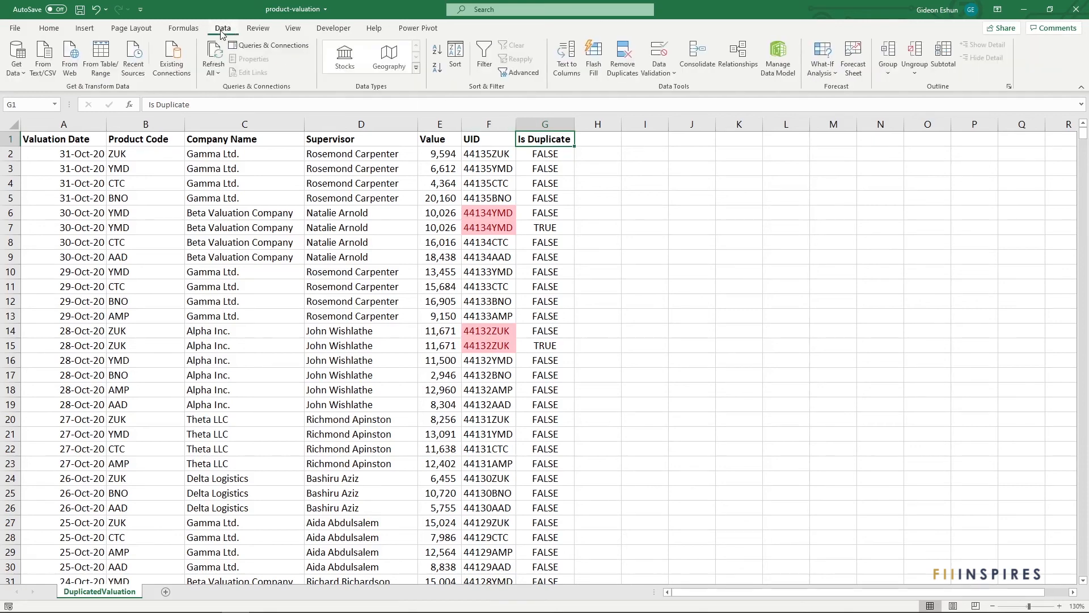
click(518, 72)
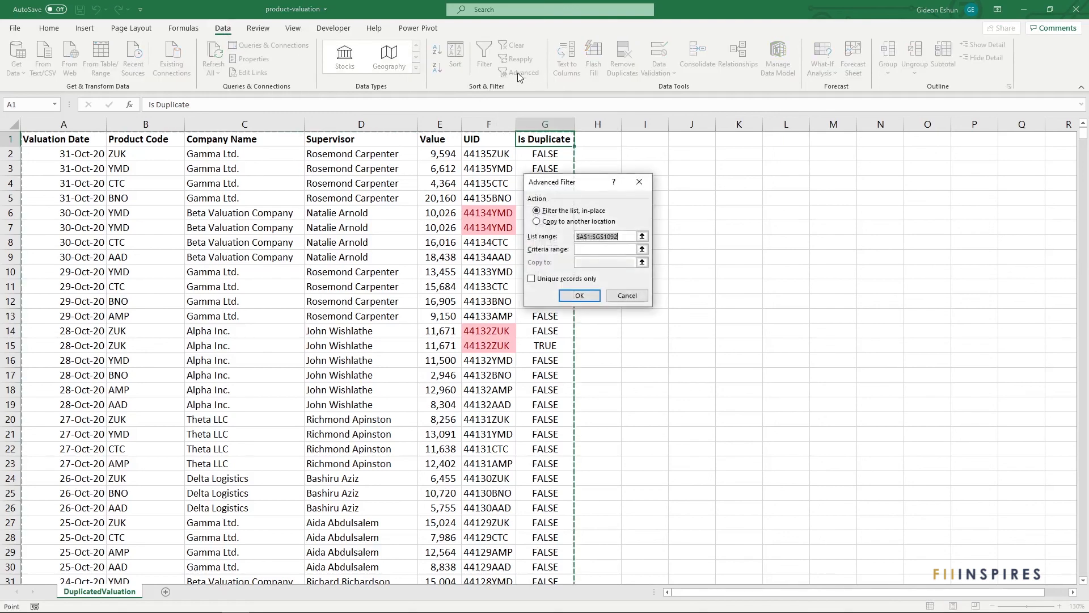
click(633, 295)
click(604, 187)
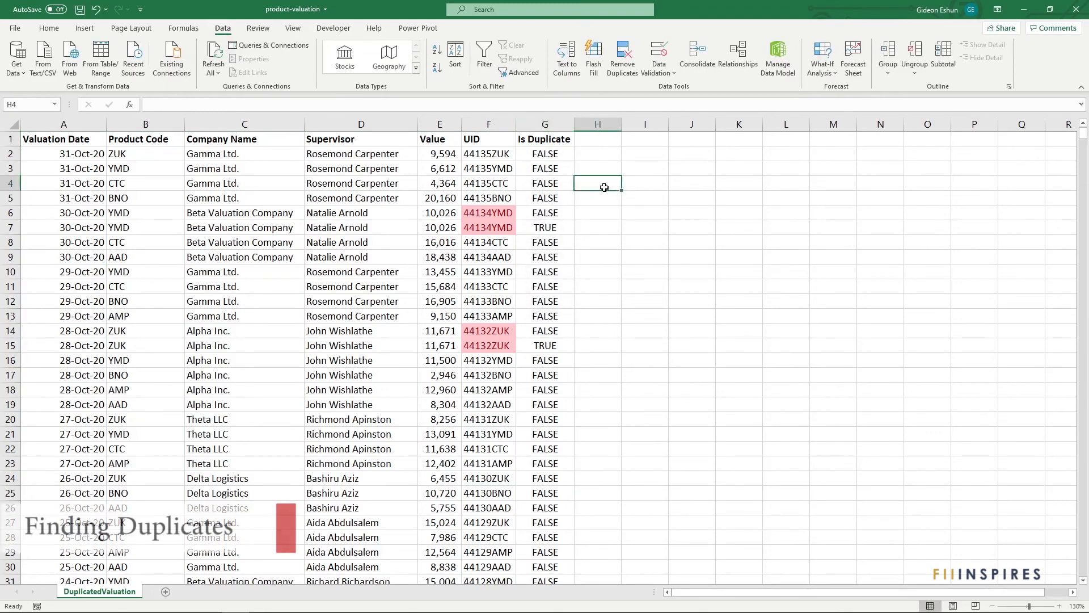